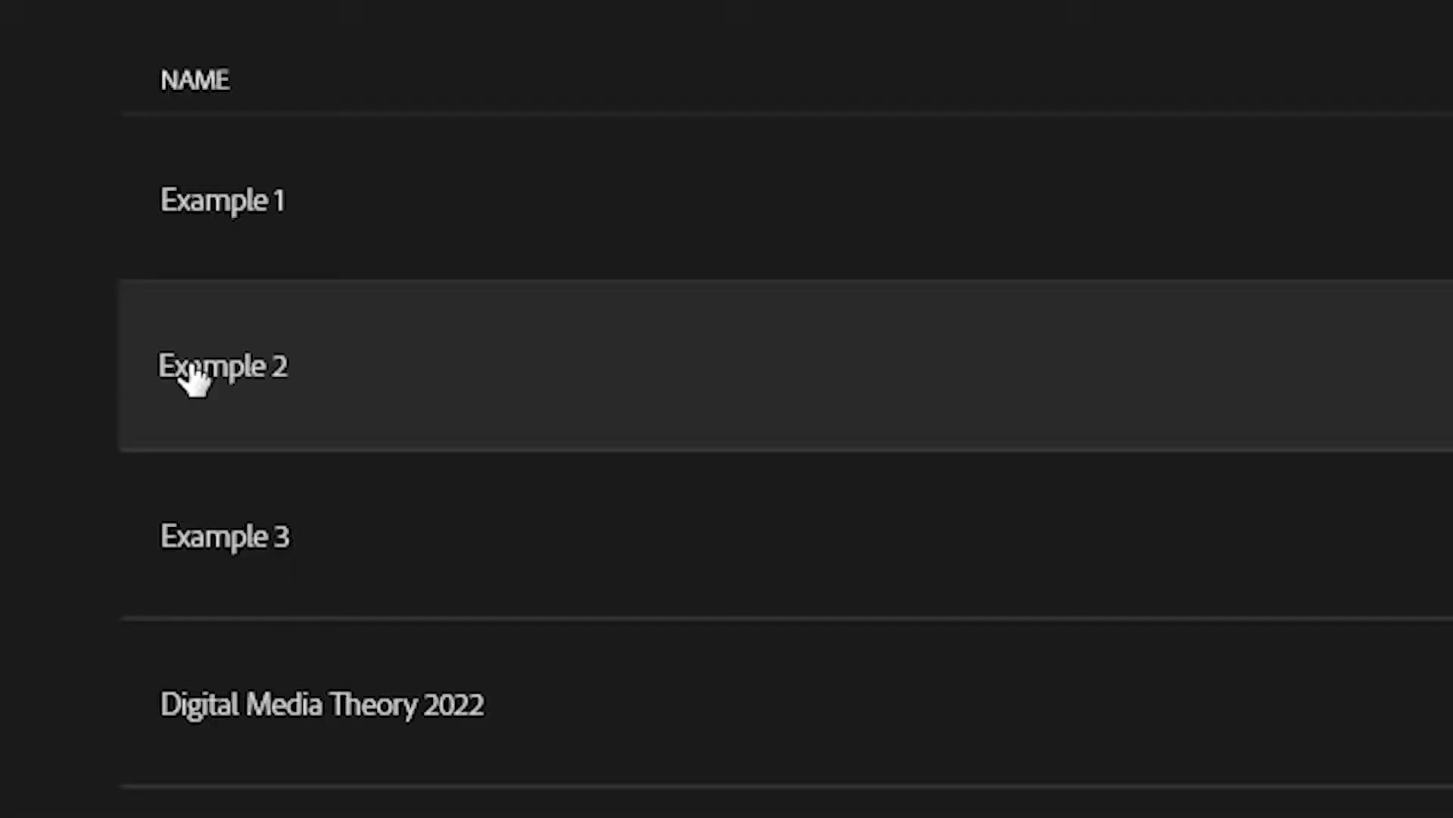
Create a Hidden Projects folder, close Premiere Pro, and move Example 1–3.prproj into it
{"action": "mouse_move", "coordinate": [303, 517]}
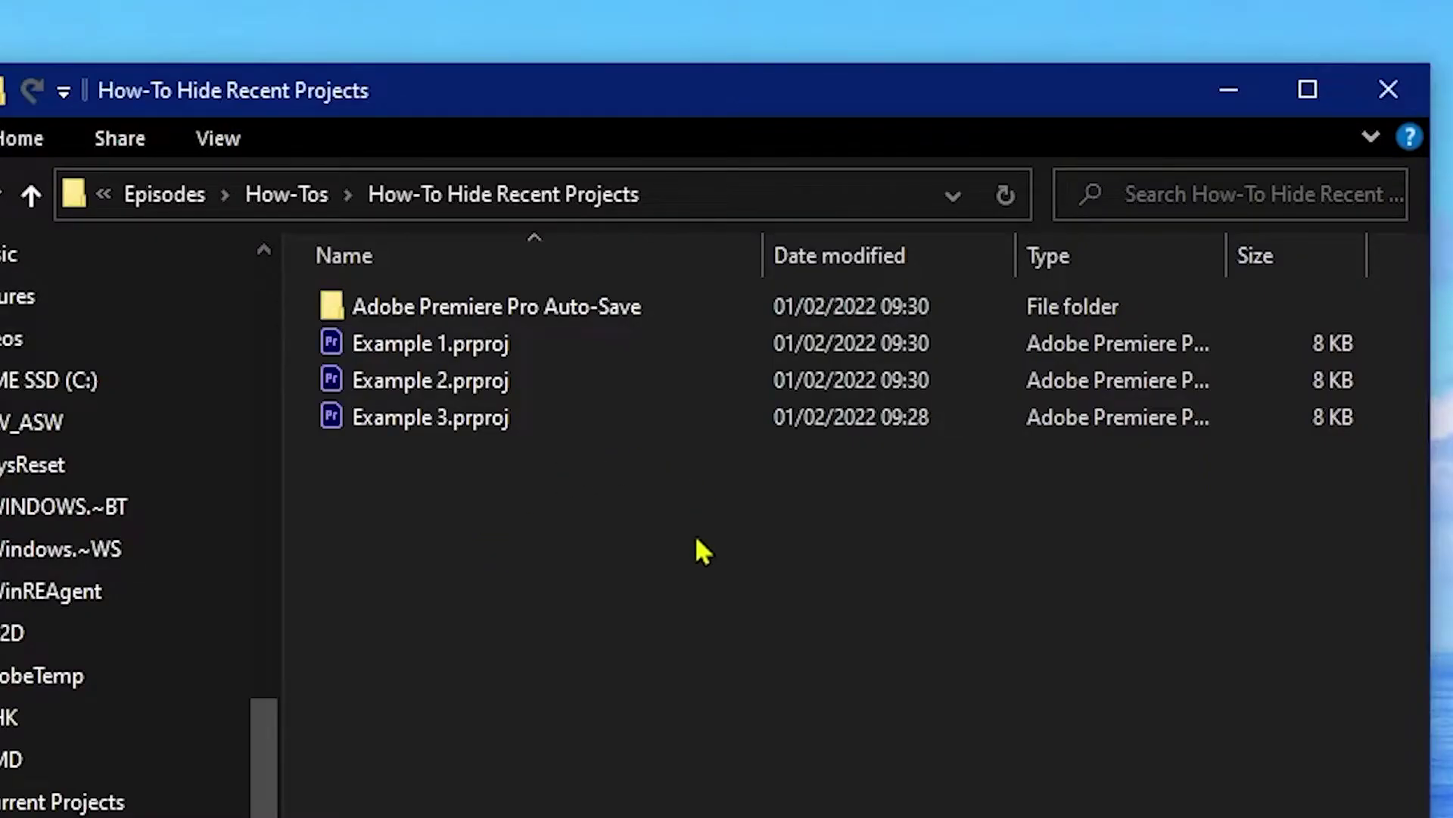
{"action": "right_click", "coordinate": [588, 556]}
{"action": "mouse_move", "coordinate": [560, 814]}
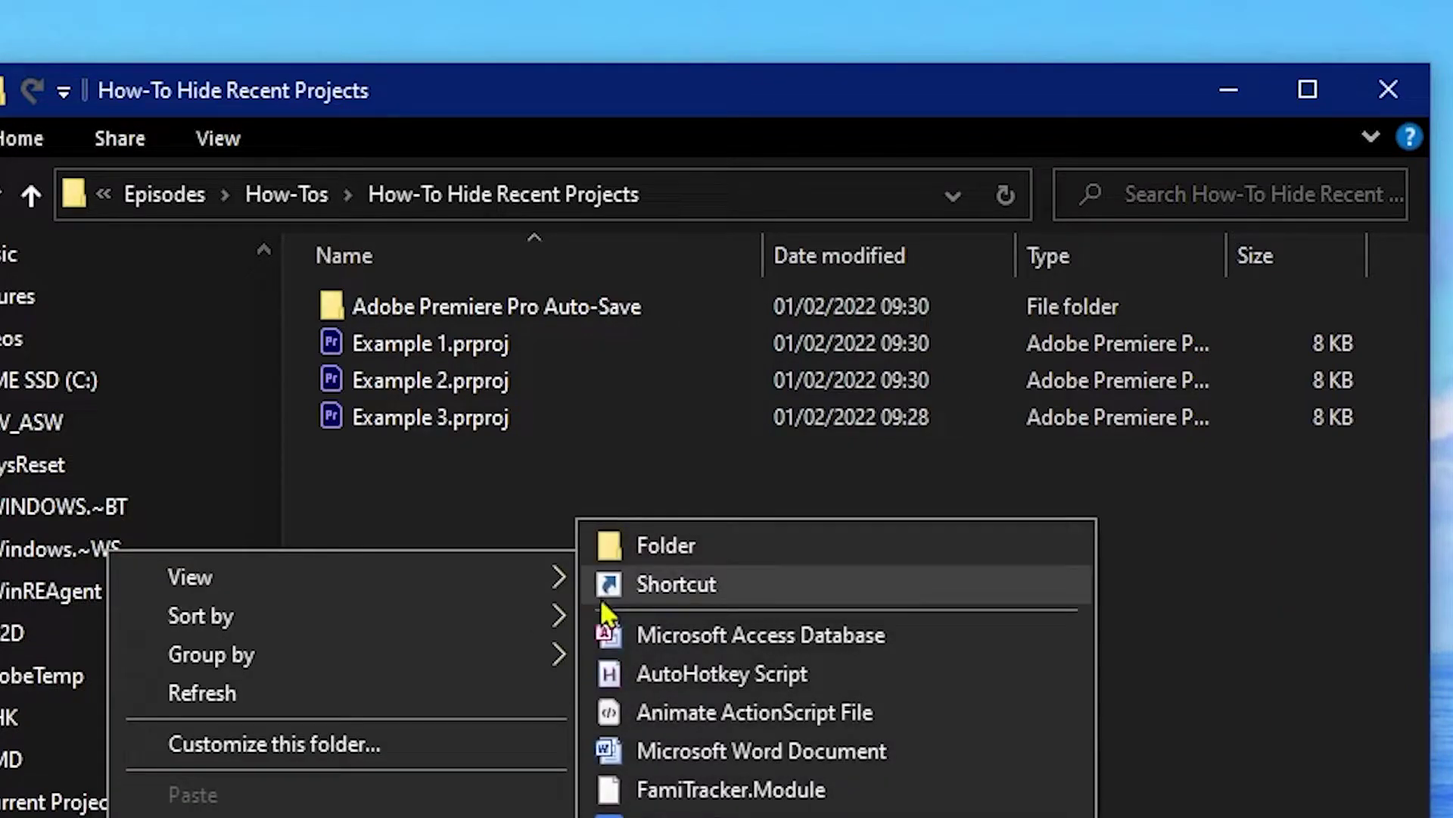
{"action": "left_click", "coordinate": [677, 559]}
{"action": "type", "text": "Hidden Pro"}
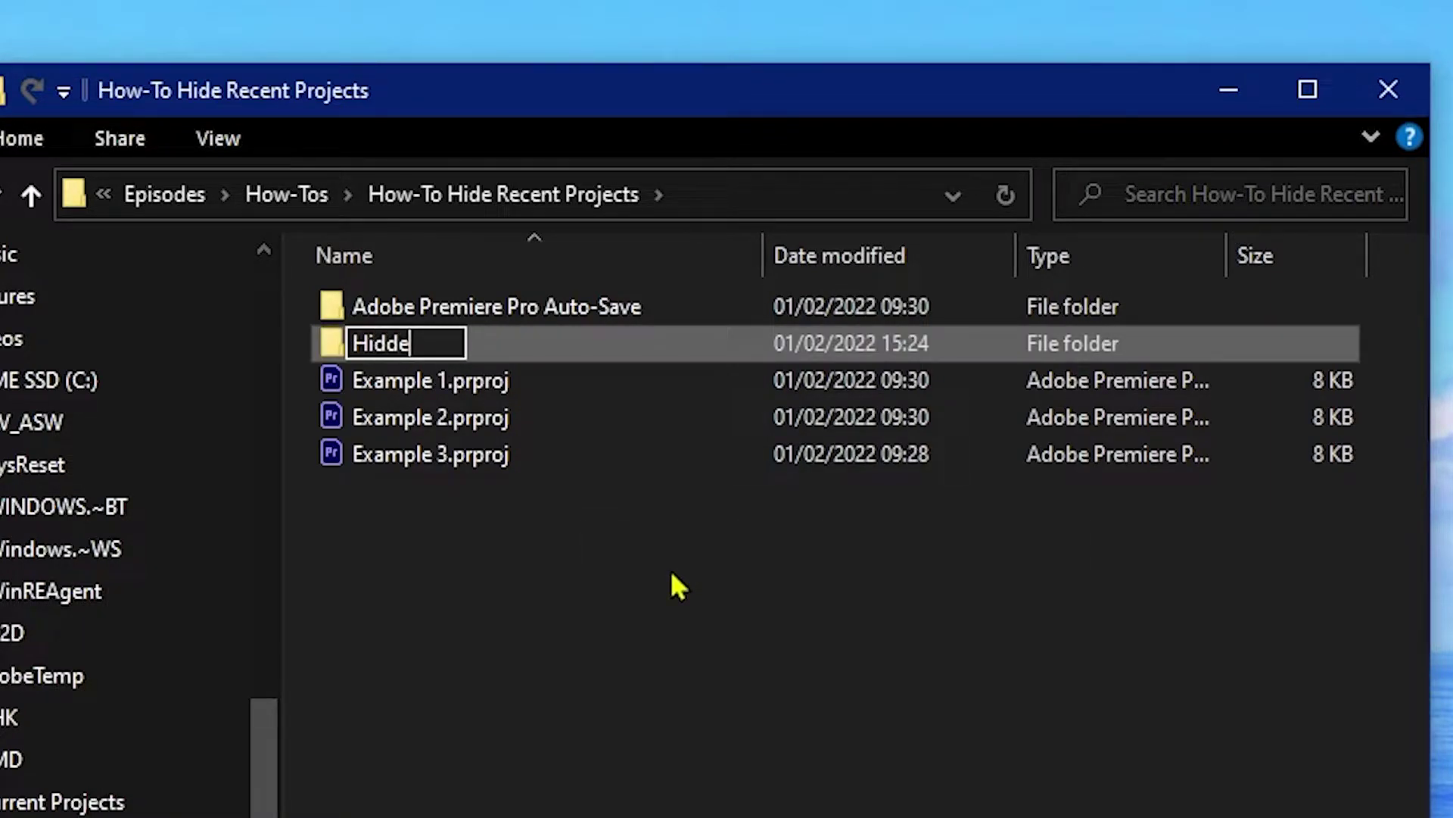
{"action": "type", "text": "jects"}
{"action": "key", "text": "Return"}
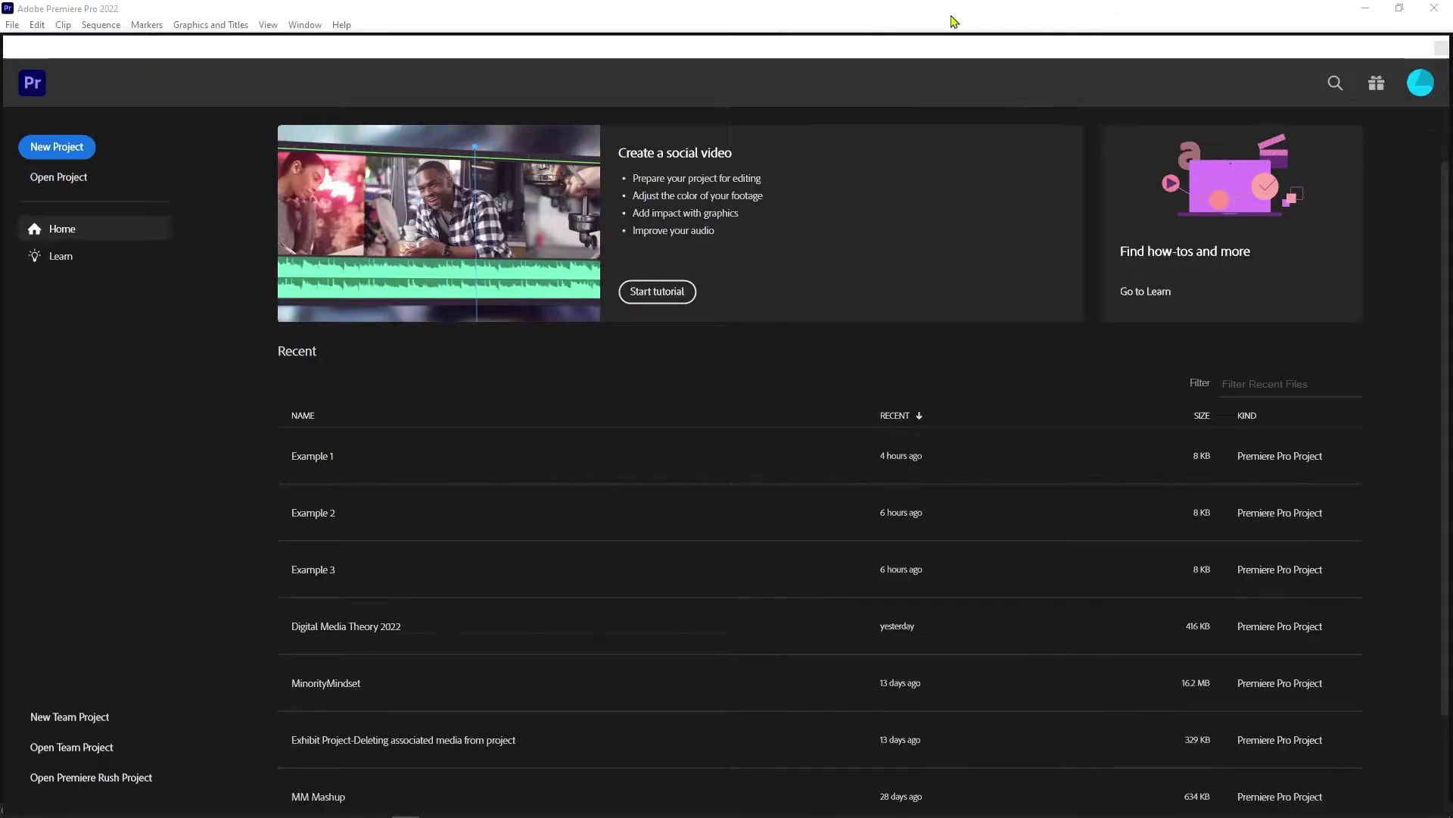
{"action": "left_click", "coordinate": [1434, 7]}
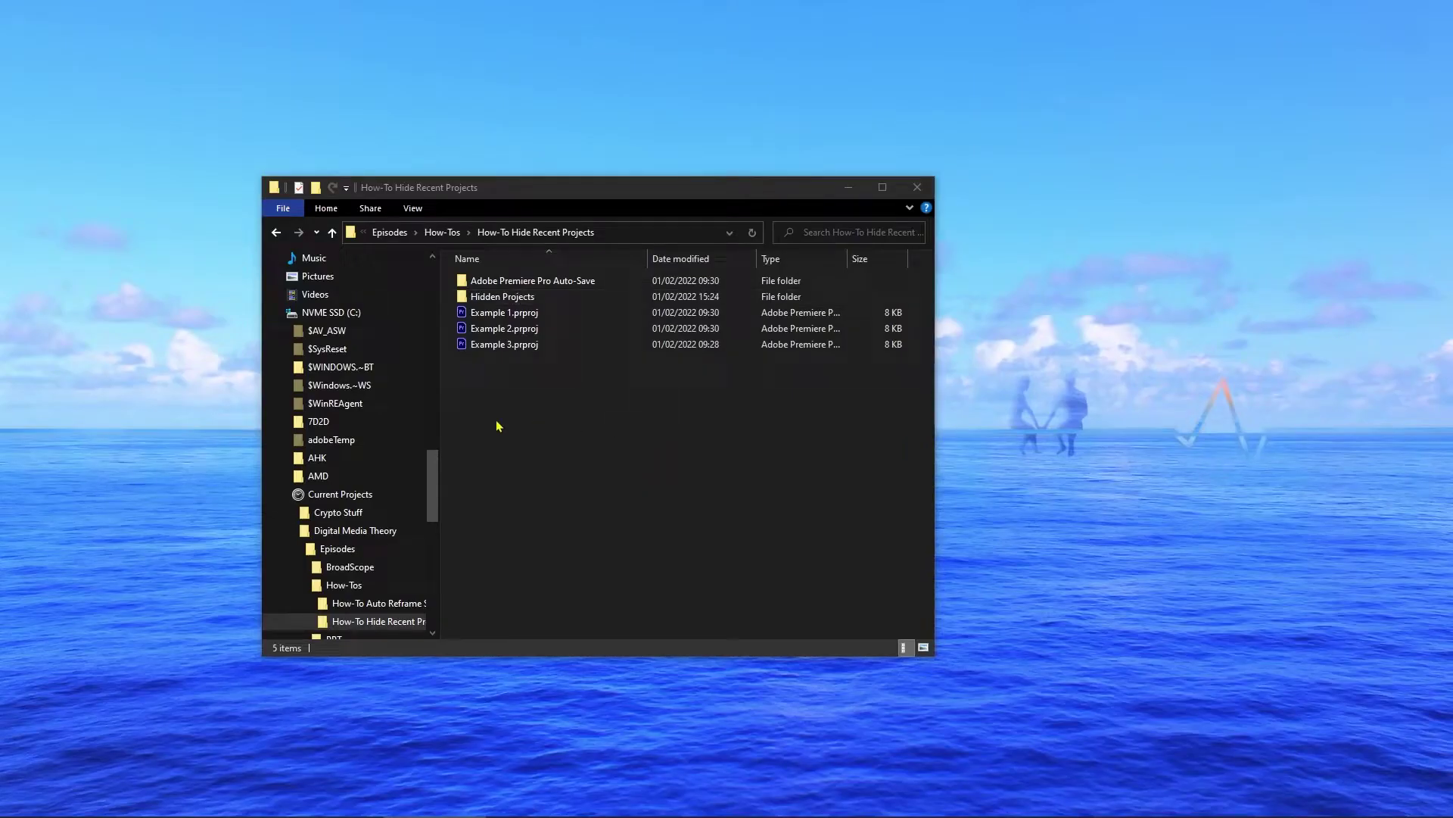
{"action": "left_click_drag", "start_coordinate": [551, 381], "coordinate": [514, 300]}
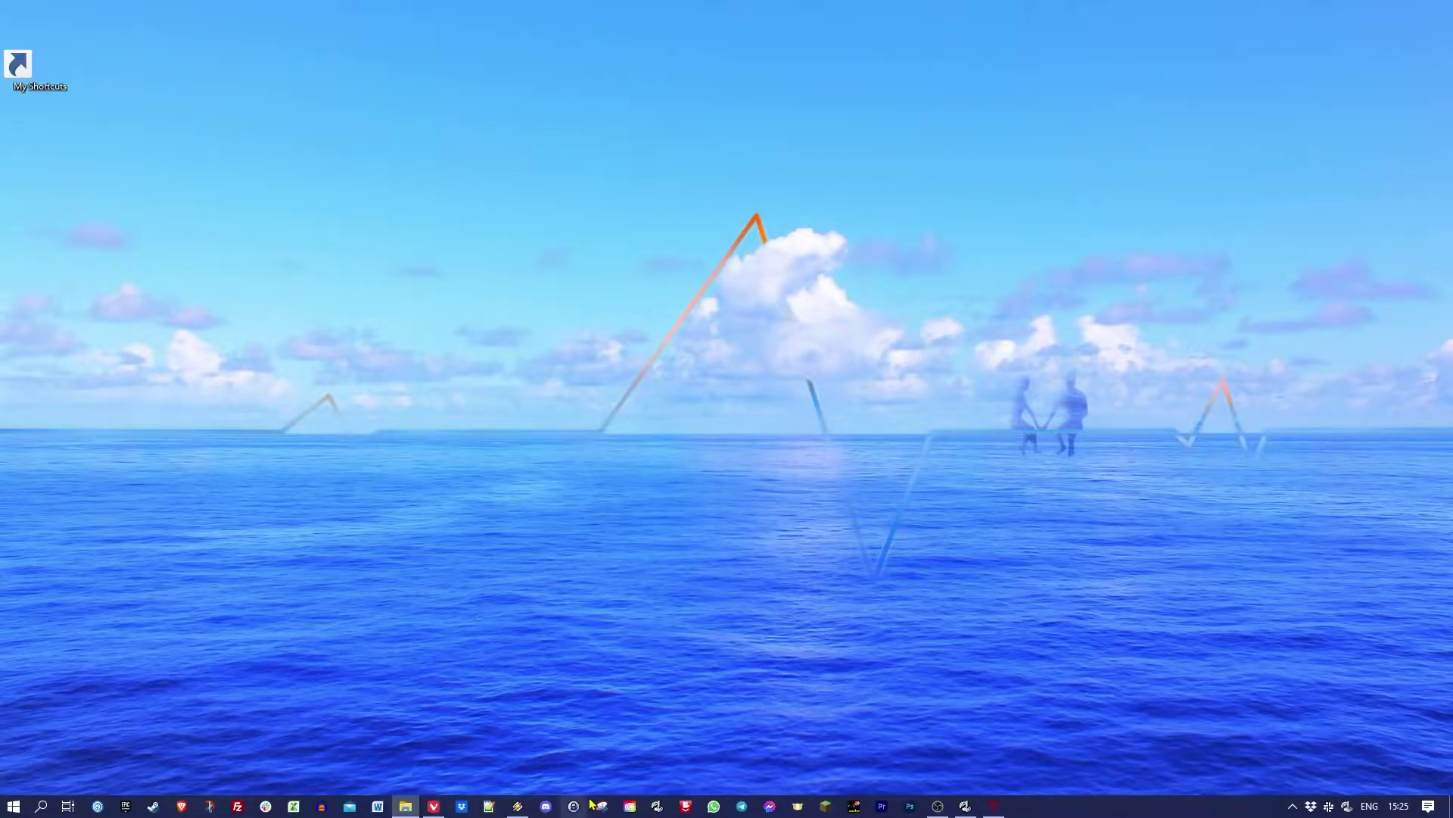
Relaunch Premiere Pro to check that Example 1–3 no longer appear under Recent
{"action": "left_click", "coordinate": [882, 806]}
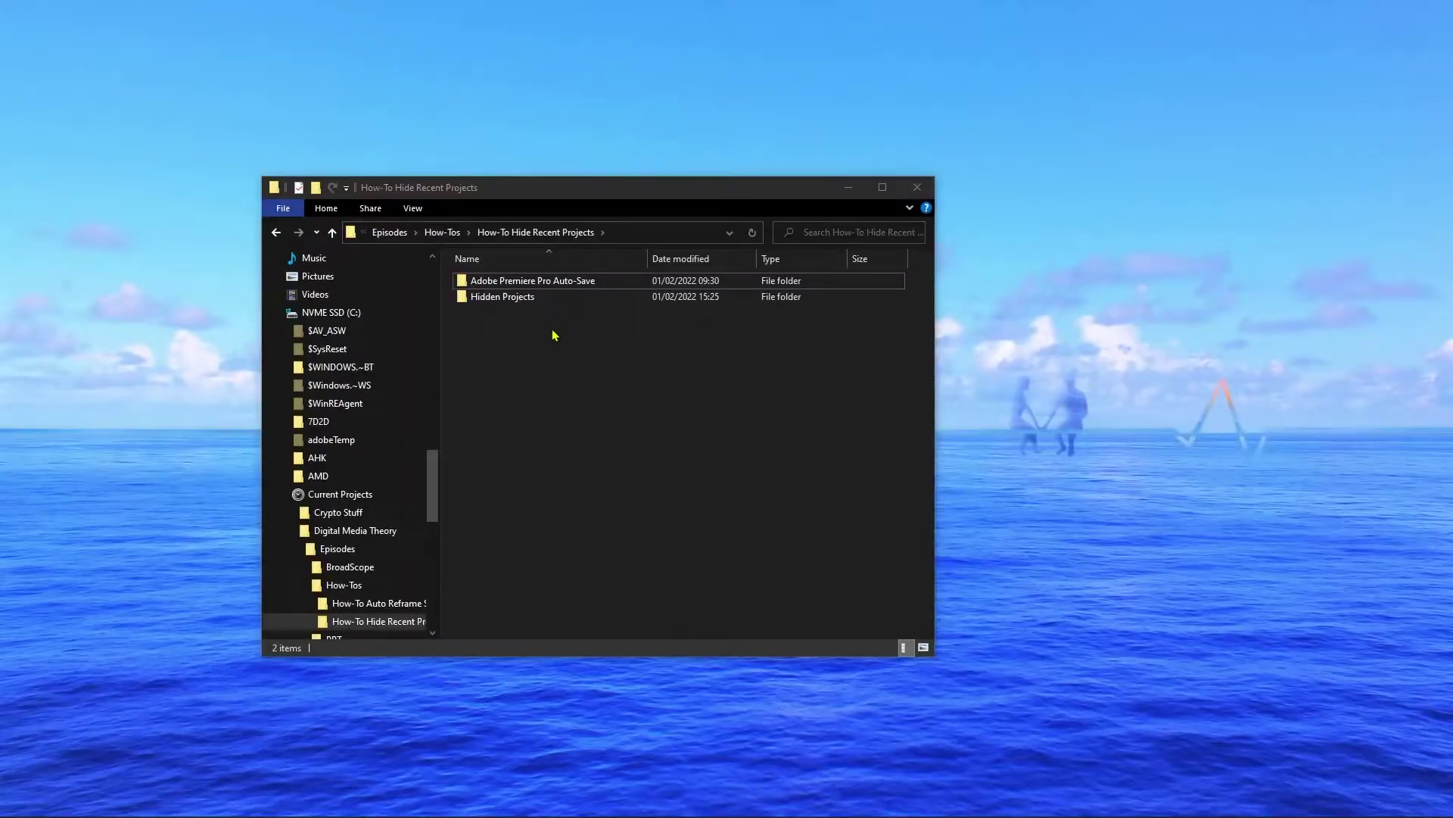
Move Example 1–3.prproj from Hidden Projects back into How-To Hide Recent Projects
{"action": "double_click", "coordinate": [530, 297]}
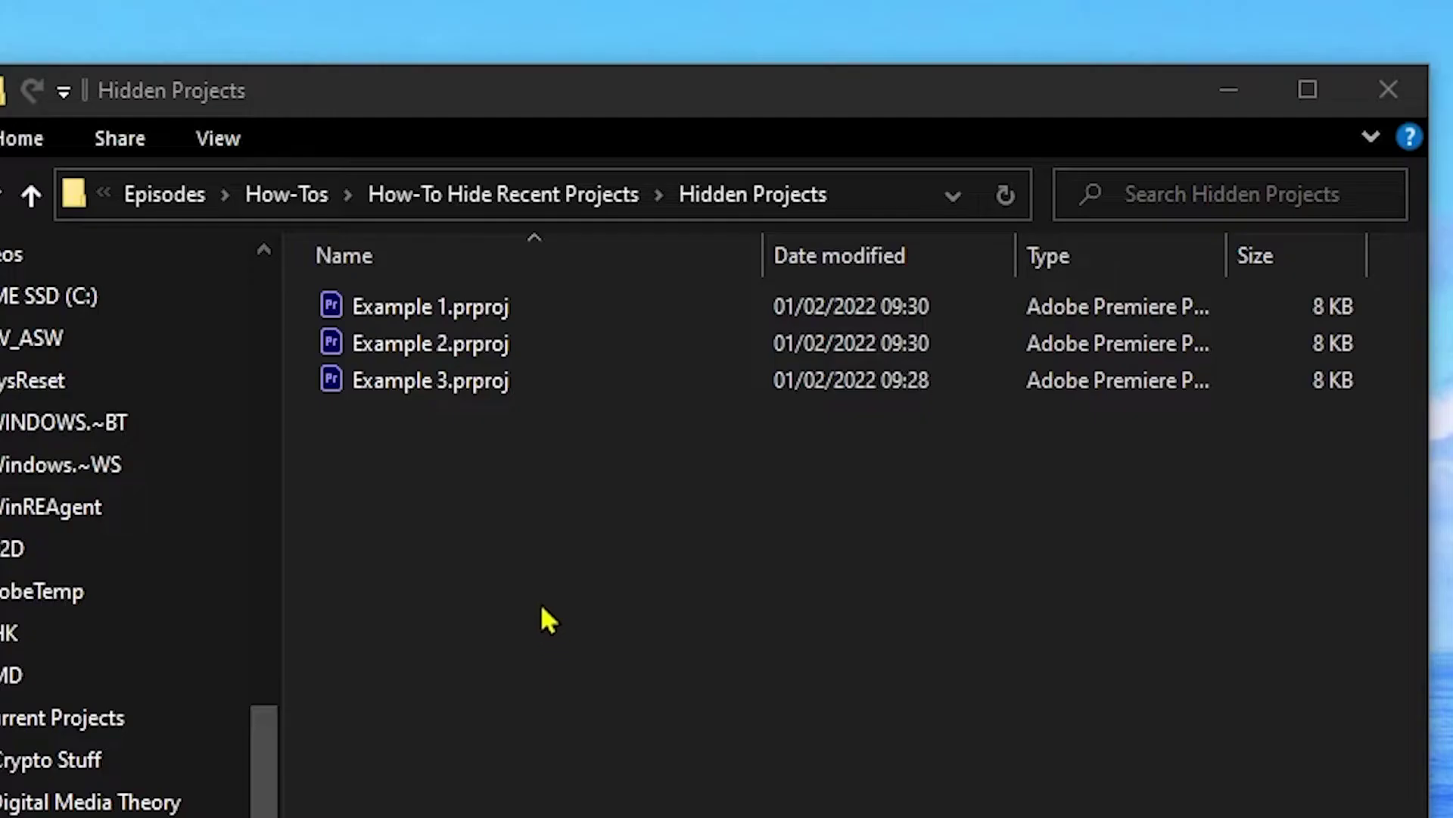
{"action": "left_click_drag", "start_coordinate": [554, 413], "coordinate": [498, 287]}
{"action": "left_click_drag", "start_coordinate": [420, 330], "coordinate": [545, 194]}
{"action": "left_click", "coordinate": [545, 194]}
{"action": "left_click", "coordinate": [613, 593]}
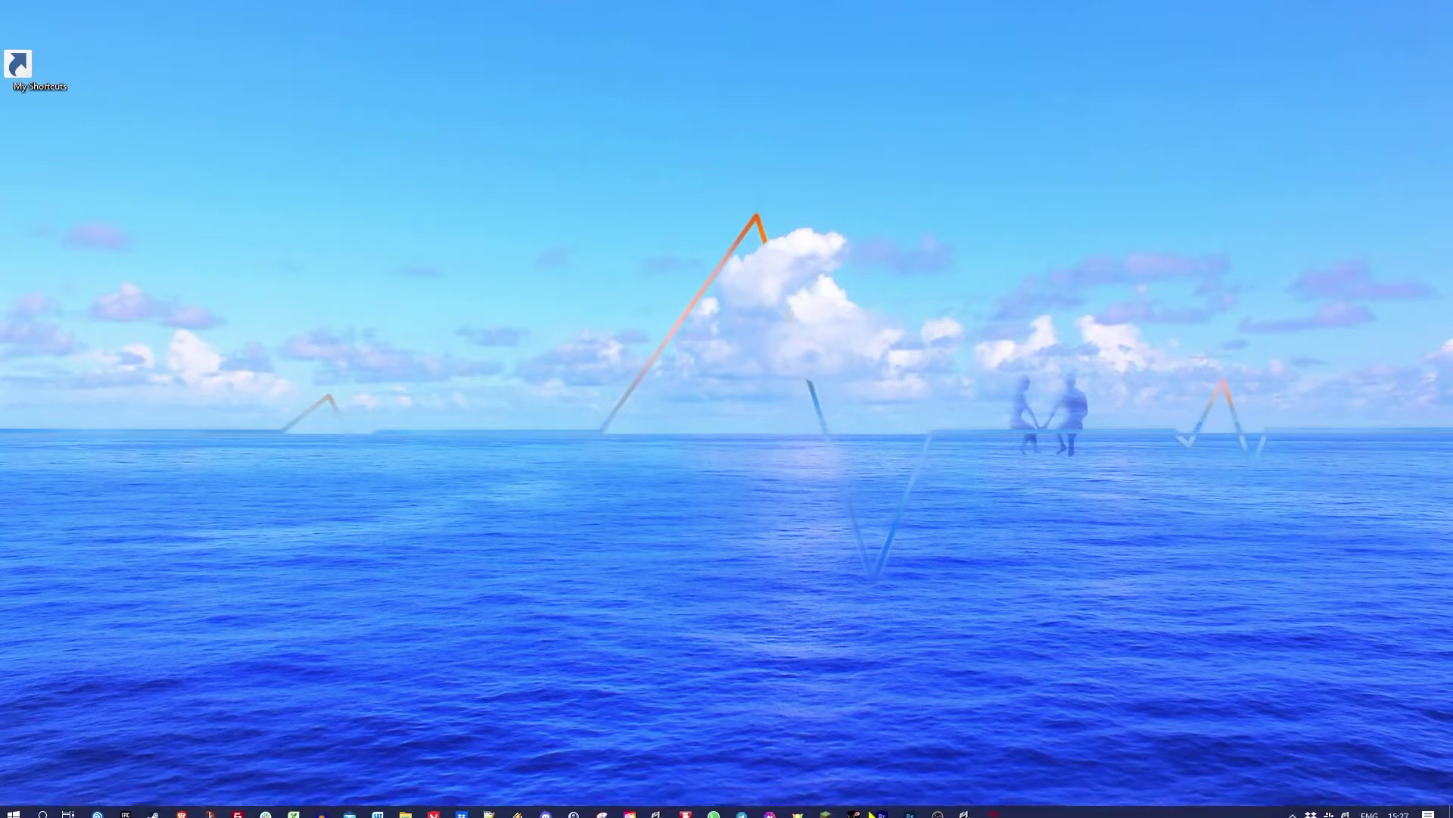
{"action": "left_click", "coordinate": [878, 813]}
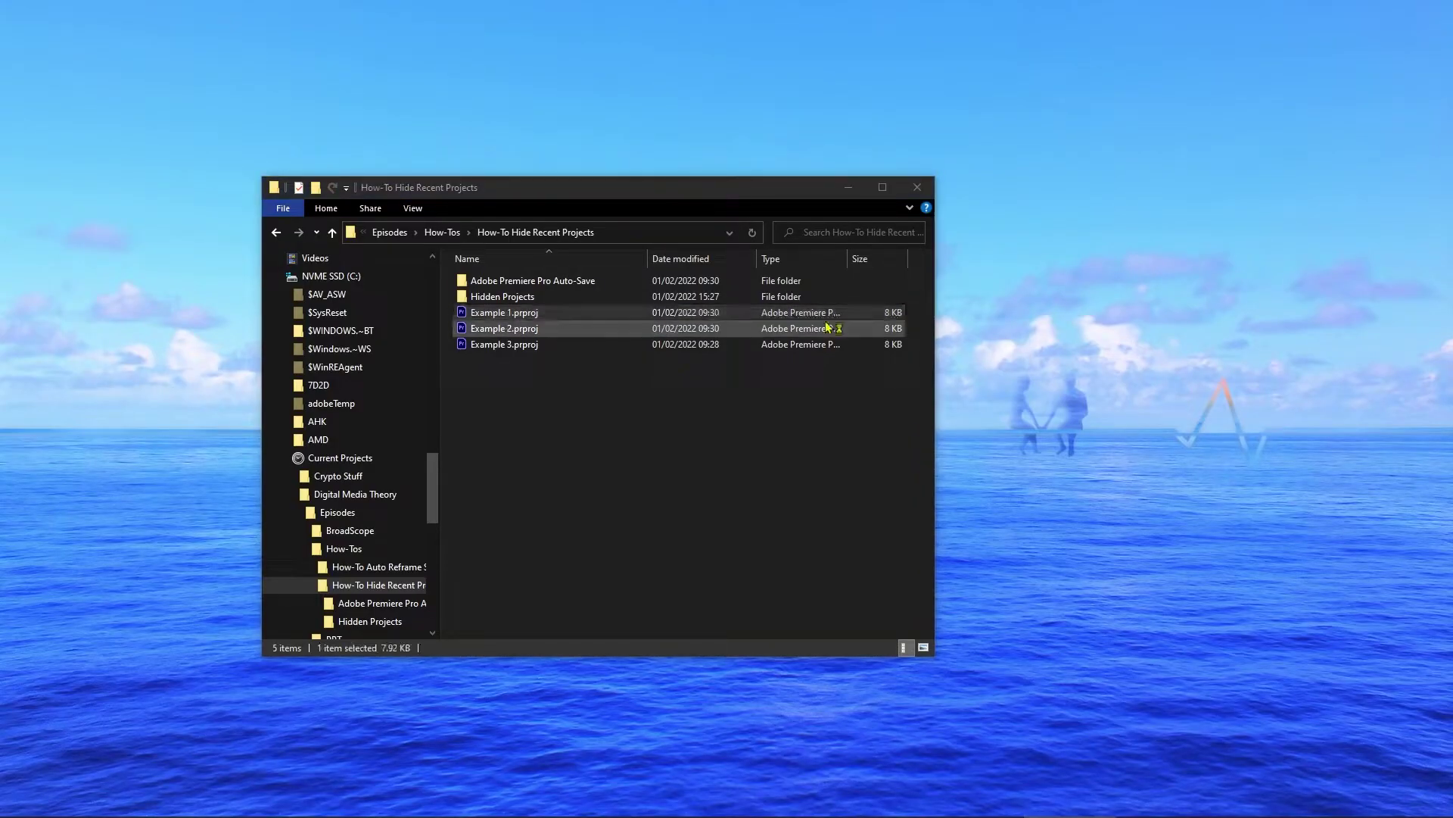
Open Example 1.prproj in Premiere Pro, then close the project
{"action": "double_click", "coordinate": [555, 333]}
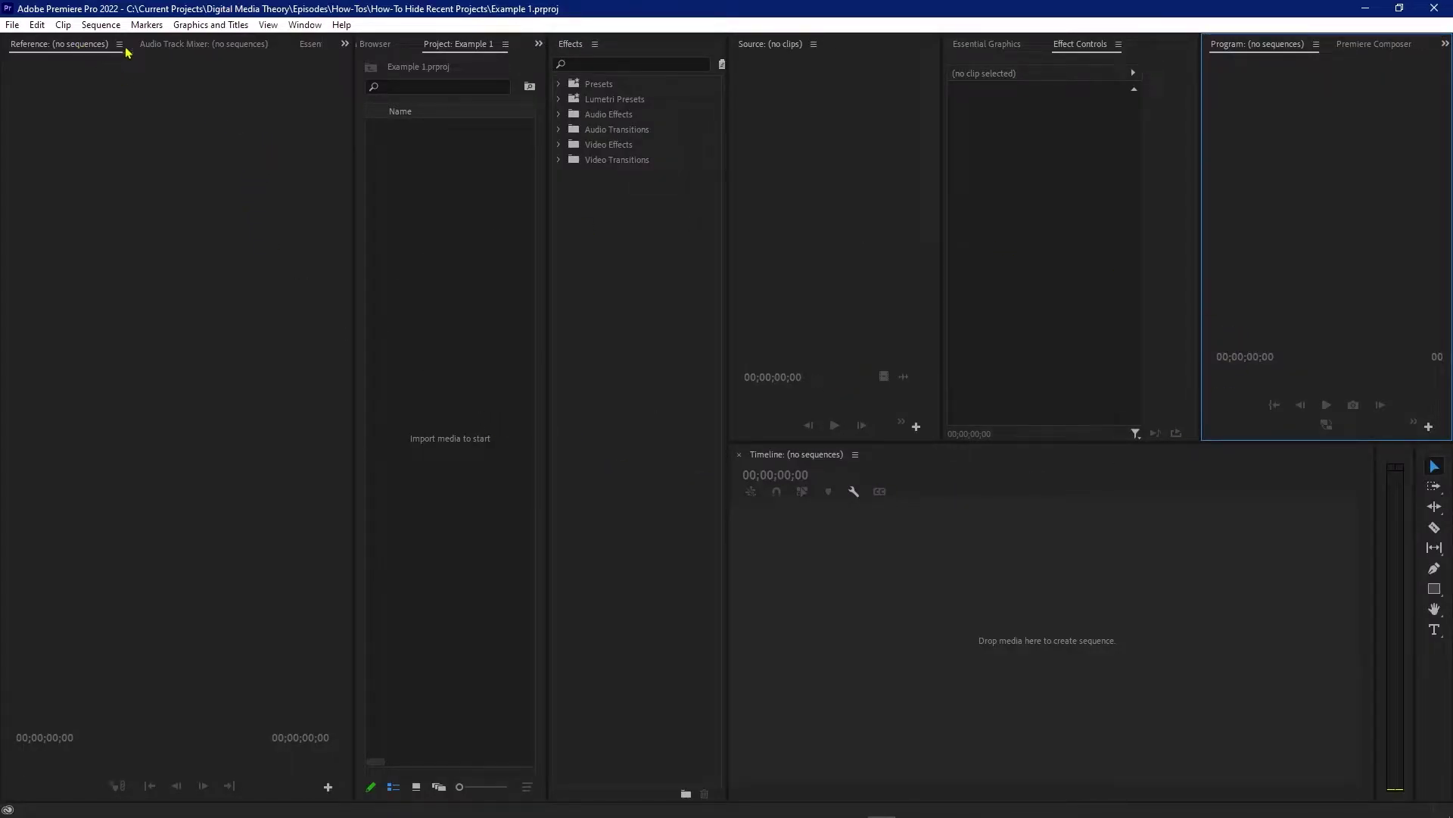
{"action": "right_click", "coordinate": [455, 51]}
{"action": "left_click", "coordinate": [535, 126]}
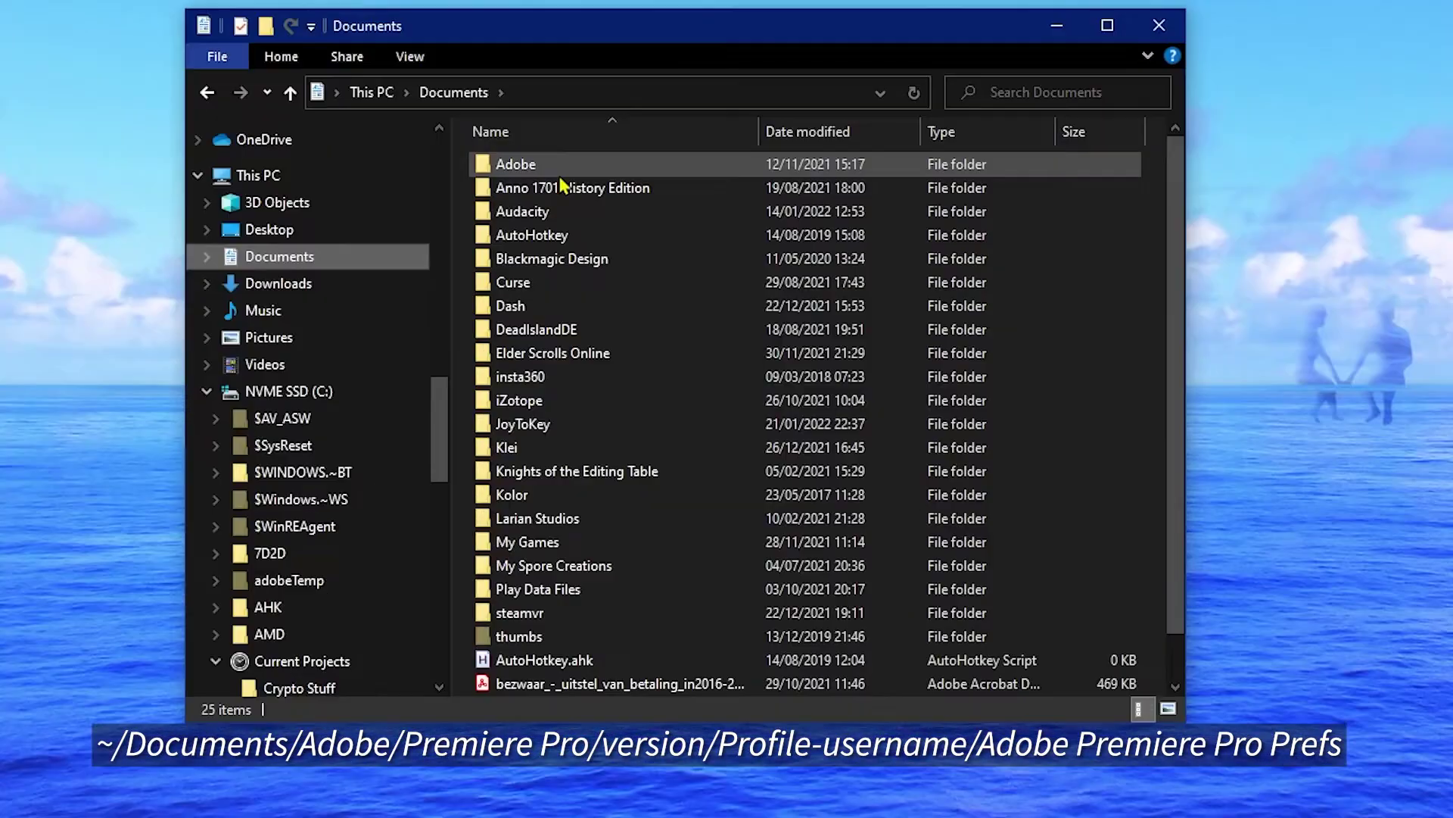
Go to the Documents > Adobe > Premiere Pro > 22.0 profile folder
{"action": "double_click", "coordinate": [561, 166]}
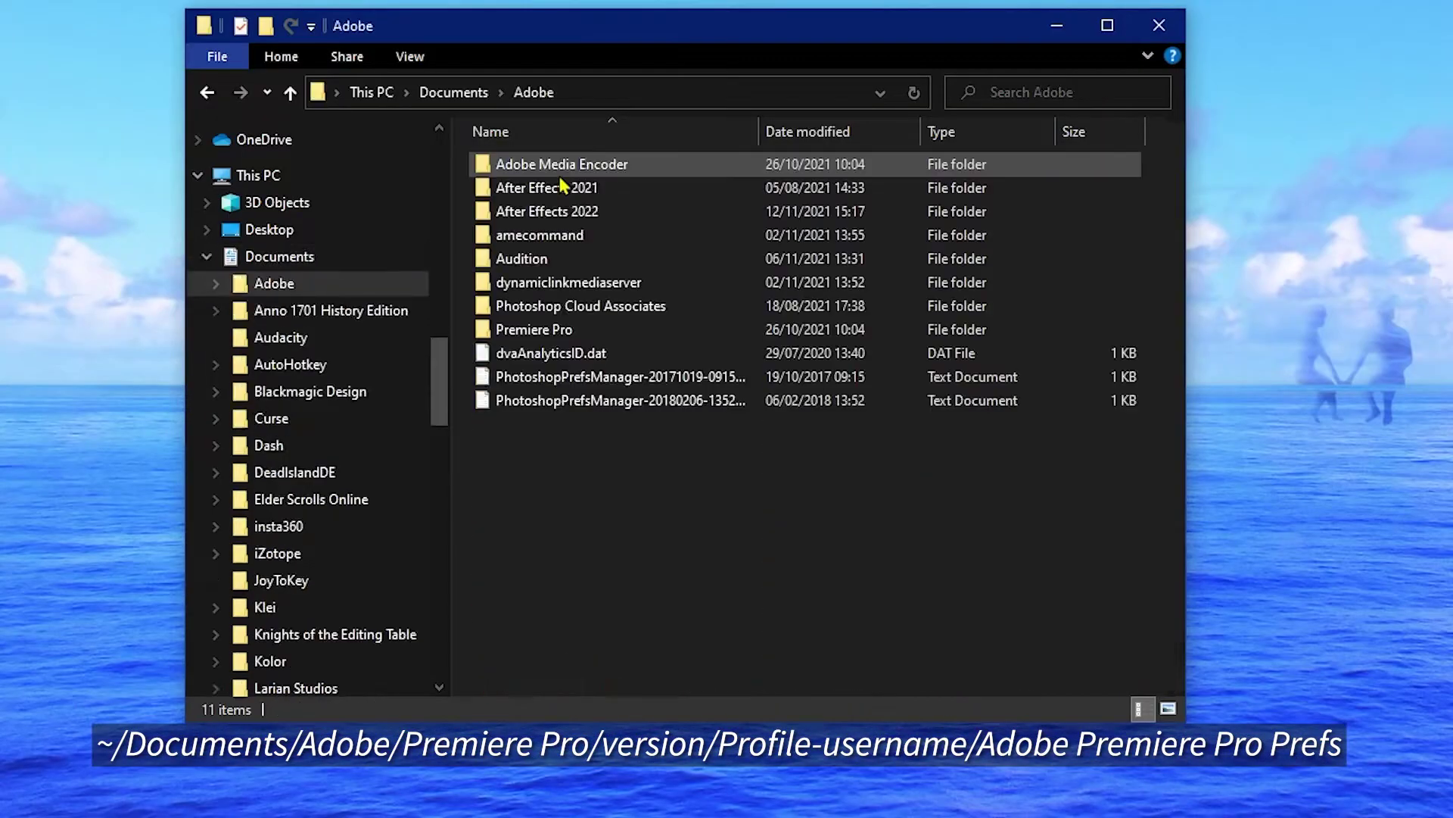
{"action": "double_click", "coordinate": [565, 328]}
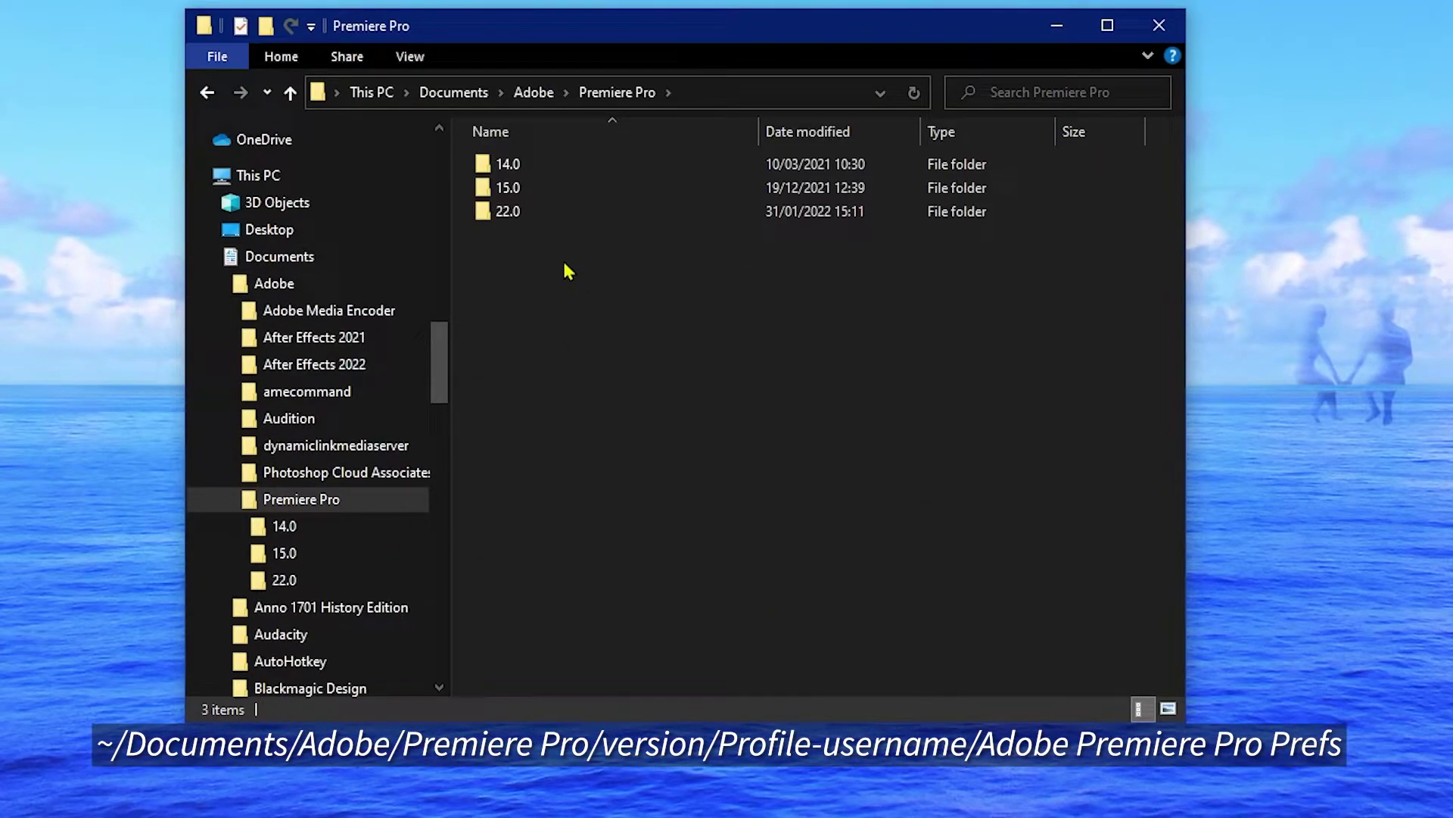
{"action": "double_click", "coordinate": [564, 210]}
{"action": "double_click", "coordinate": [595, 166]}
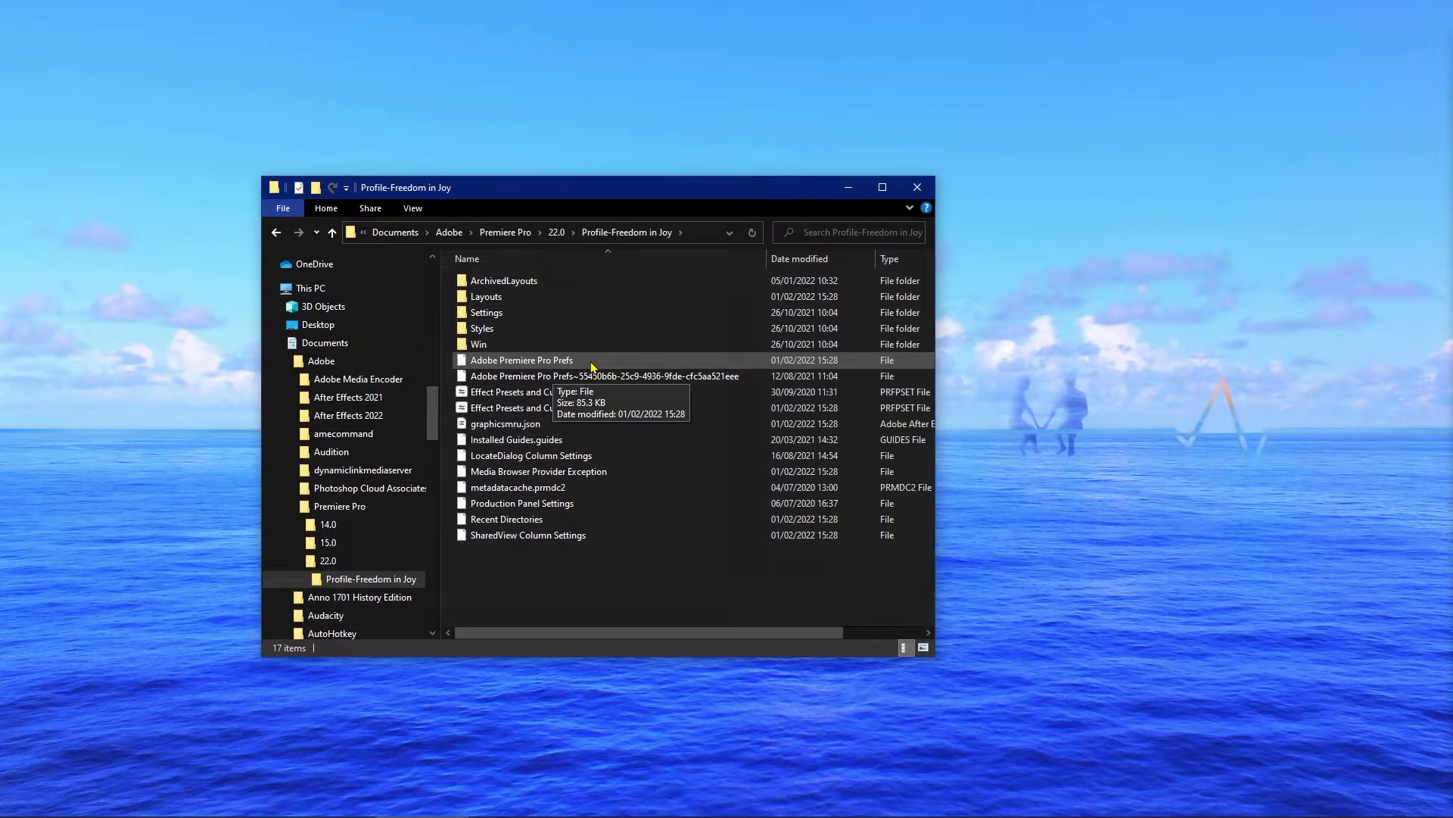
Duplicate Adobe Premiere Pro Prefs as a backup and open the original in Notepad++
{"action": "left_click", "coordinate": [592, 363]}
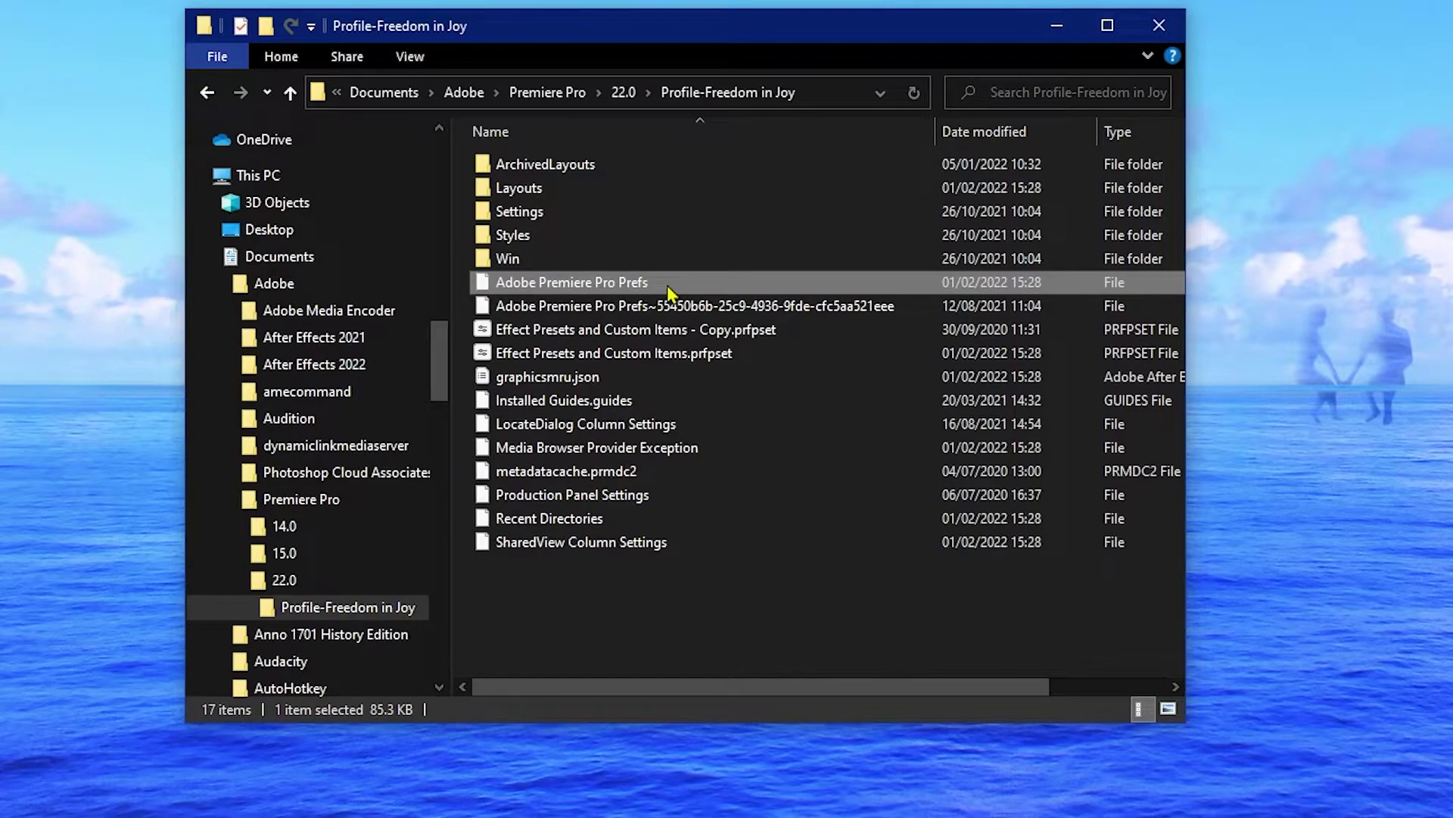
{"action": "key", "text": "ctrl+v"}
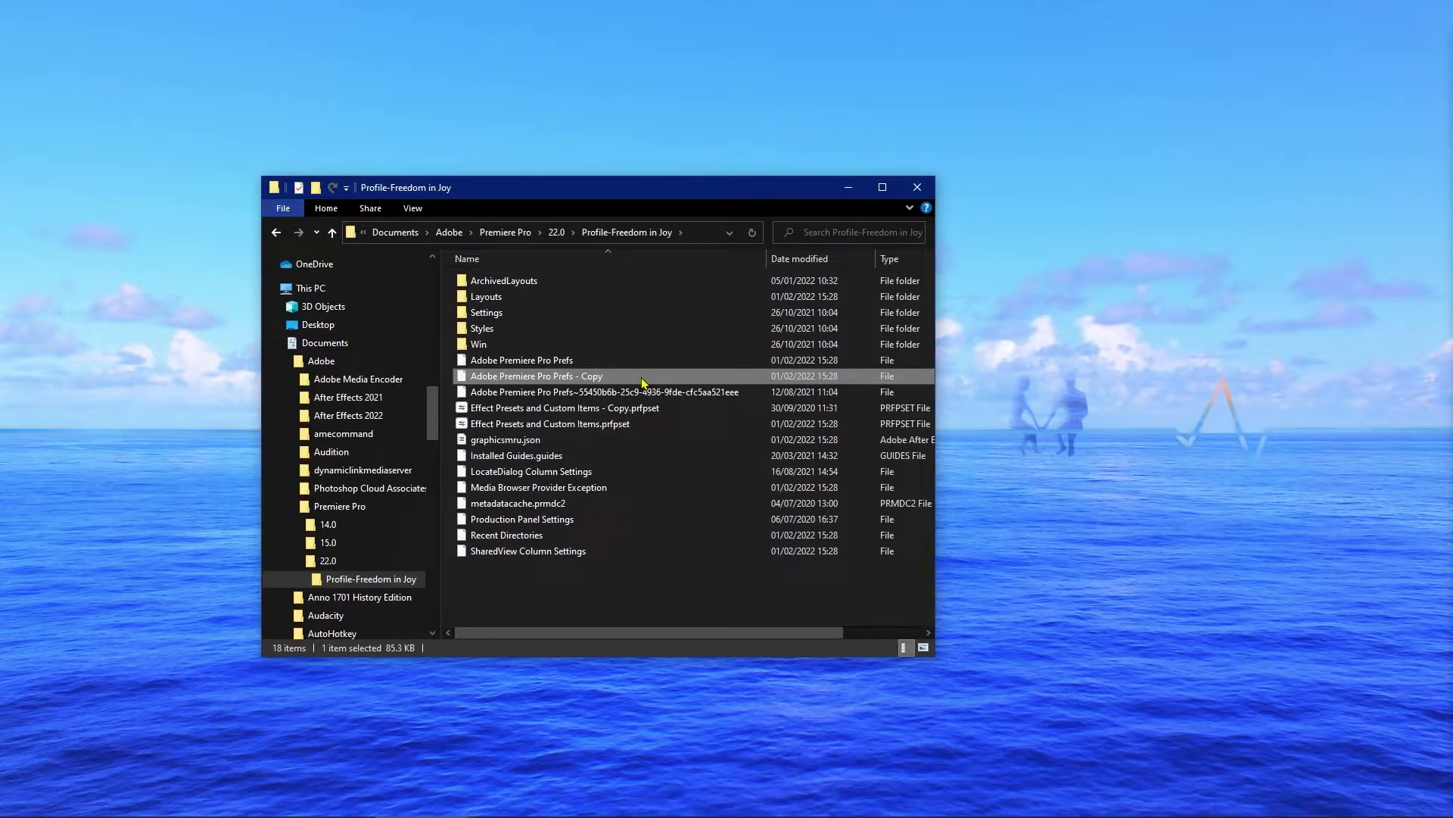
{"action": "right_click", "coordinate": [598, 362]}
{"action": "left_click", "coordinate": [390, 447]}
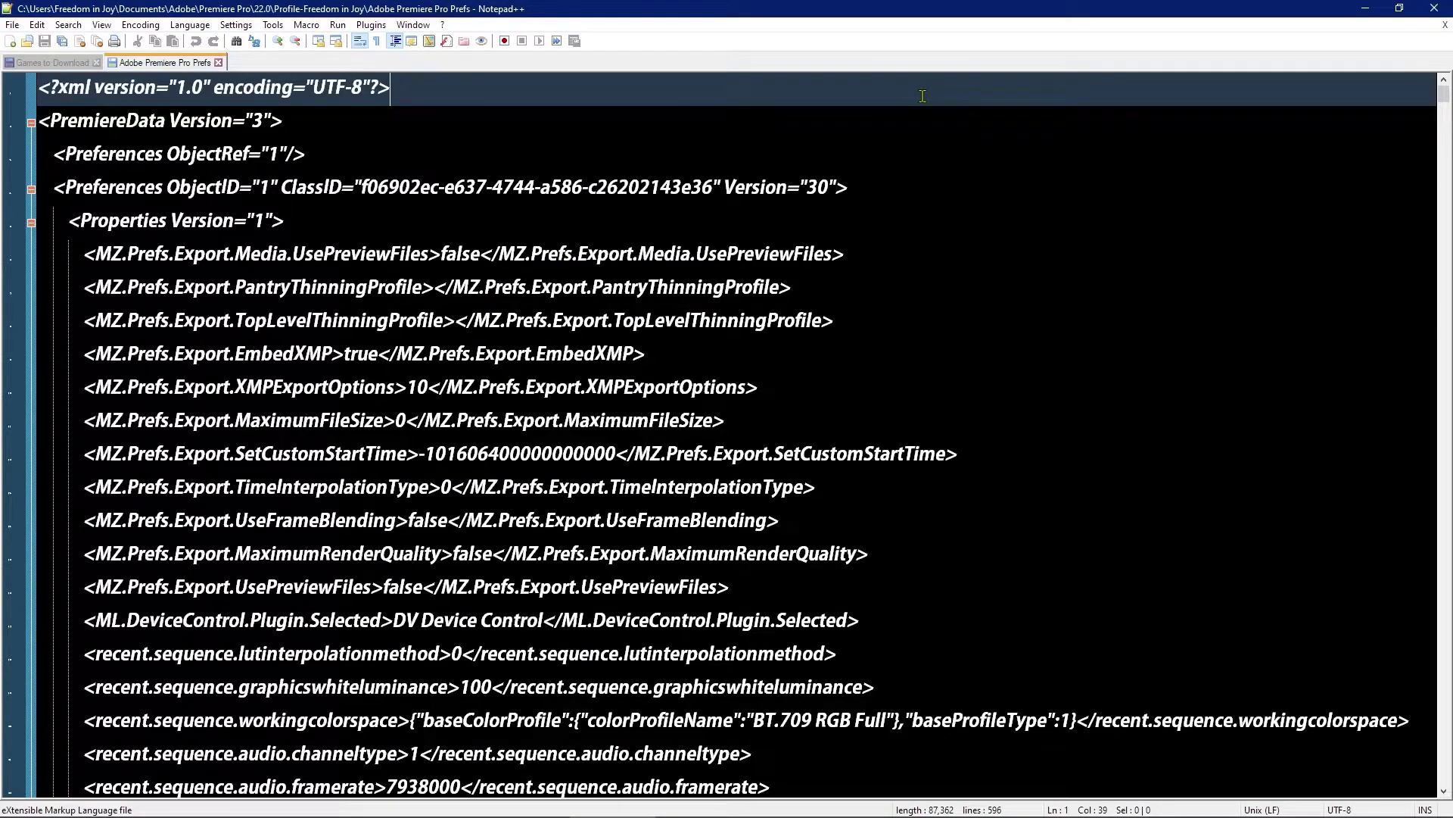
Search the Prefs file for mru.document.0 to reach the Example 1.prproj entry
{"action": "key", "text": "ctrl+f"}
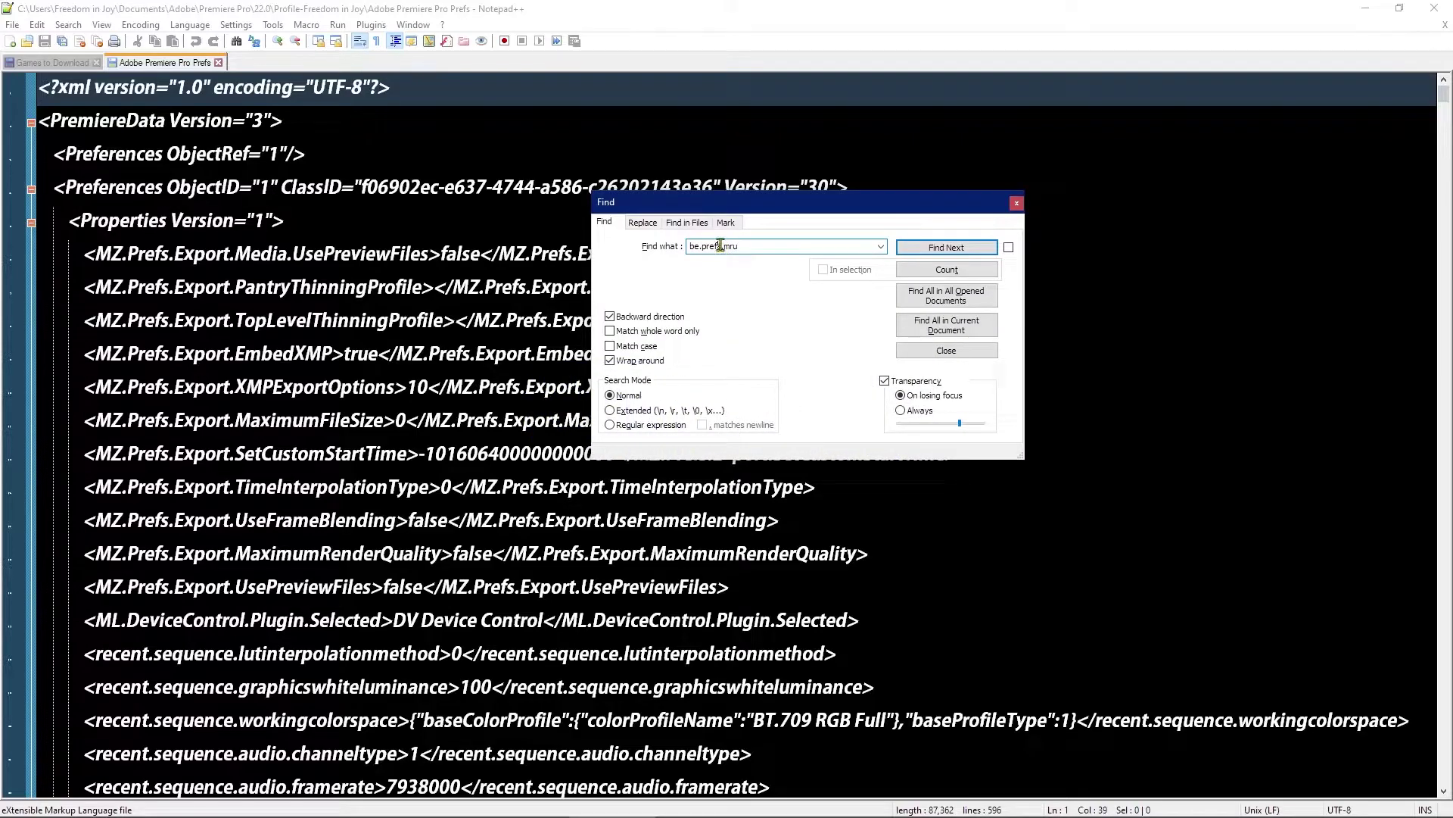
{"action": "left_click_drag", "start_coordinate": [719, 244], "coordinate": [689, 246]}
{"action": "key", "text": "BackSpace"}
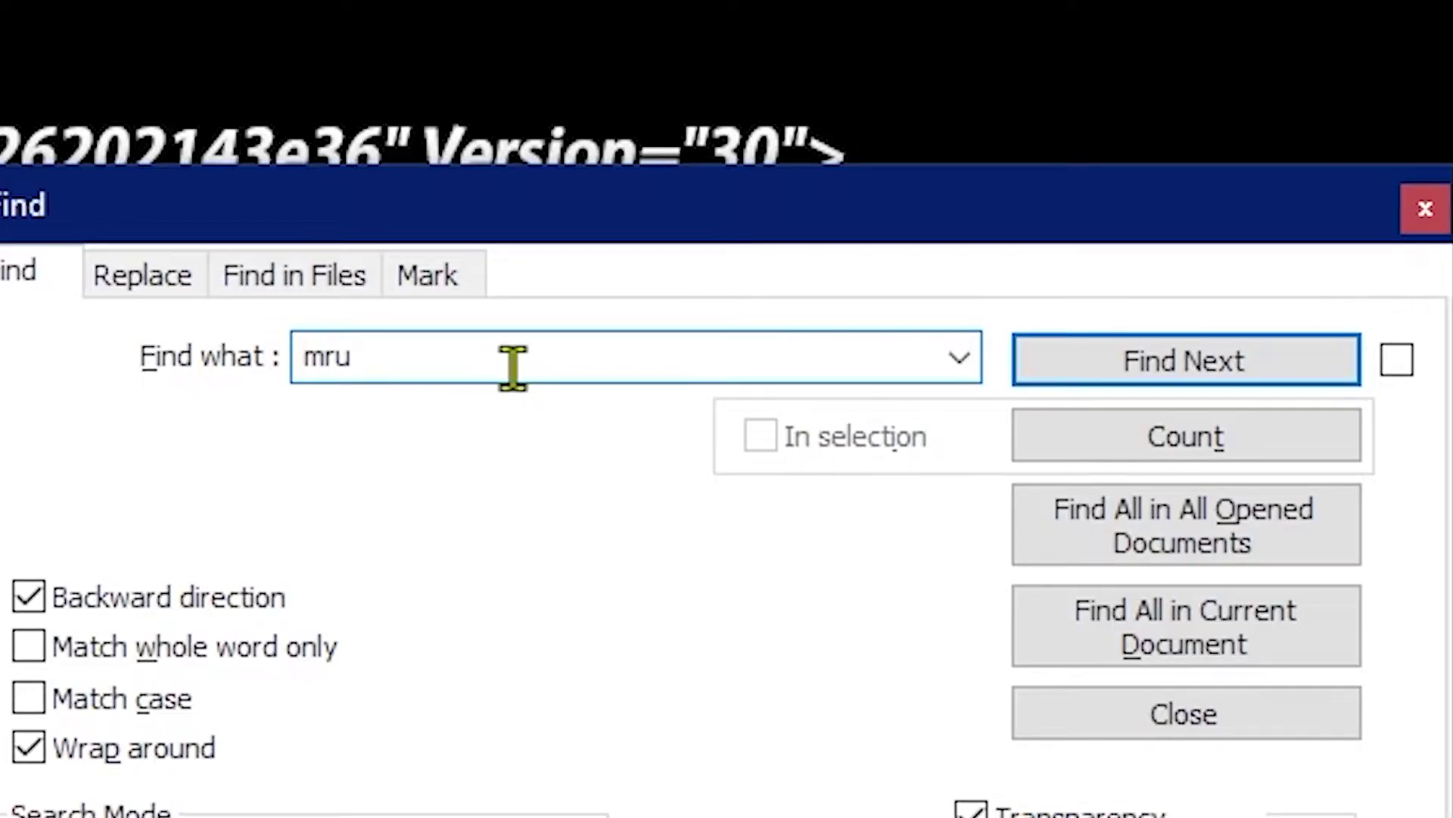
{"action": "type", "text": ".docume"}
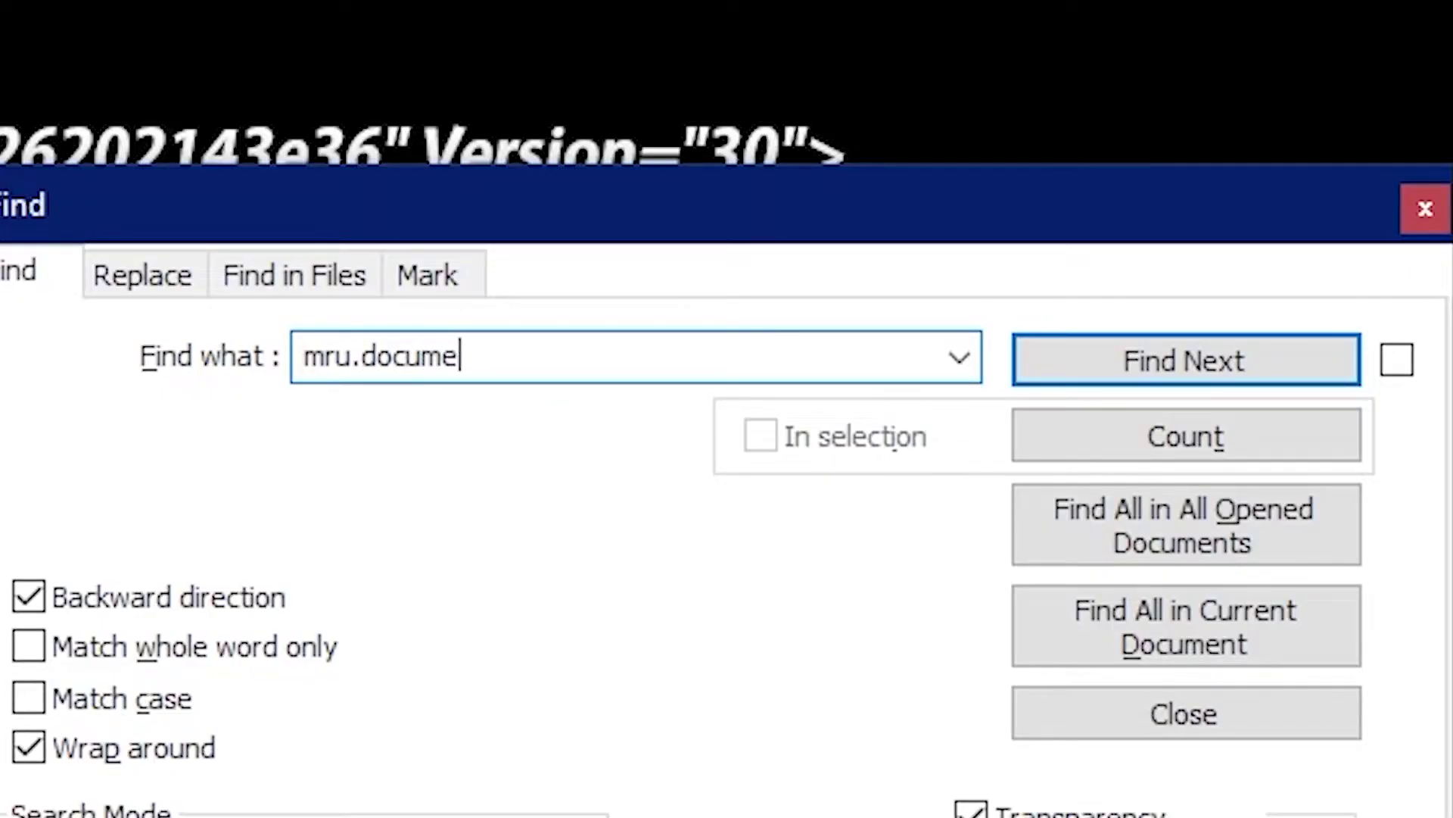
{"action": "type", "text": "nt.09"}
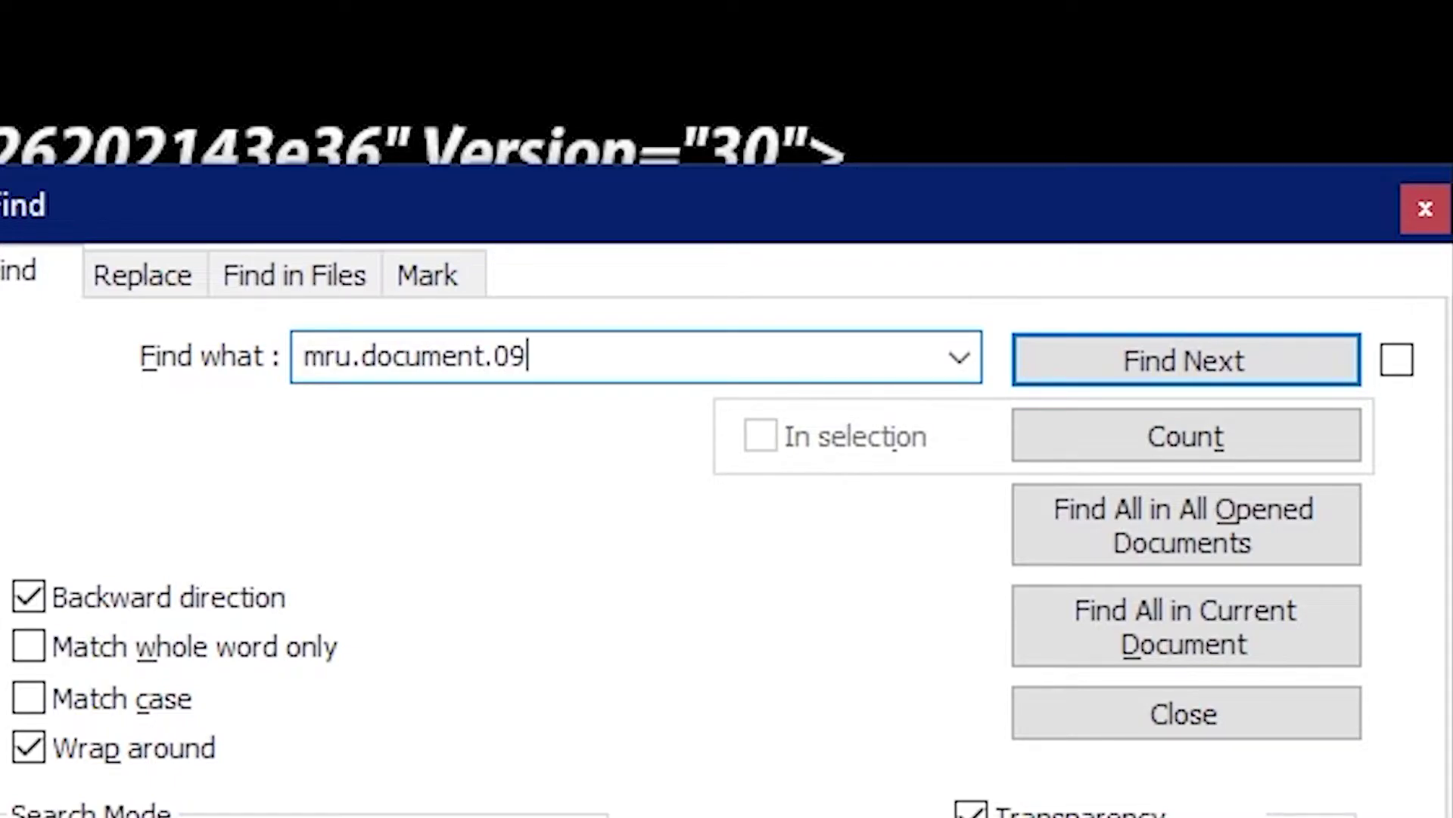
{"action": "key", "text": "BackSpace"}
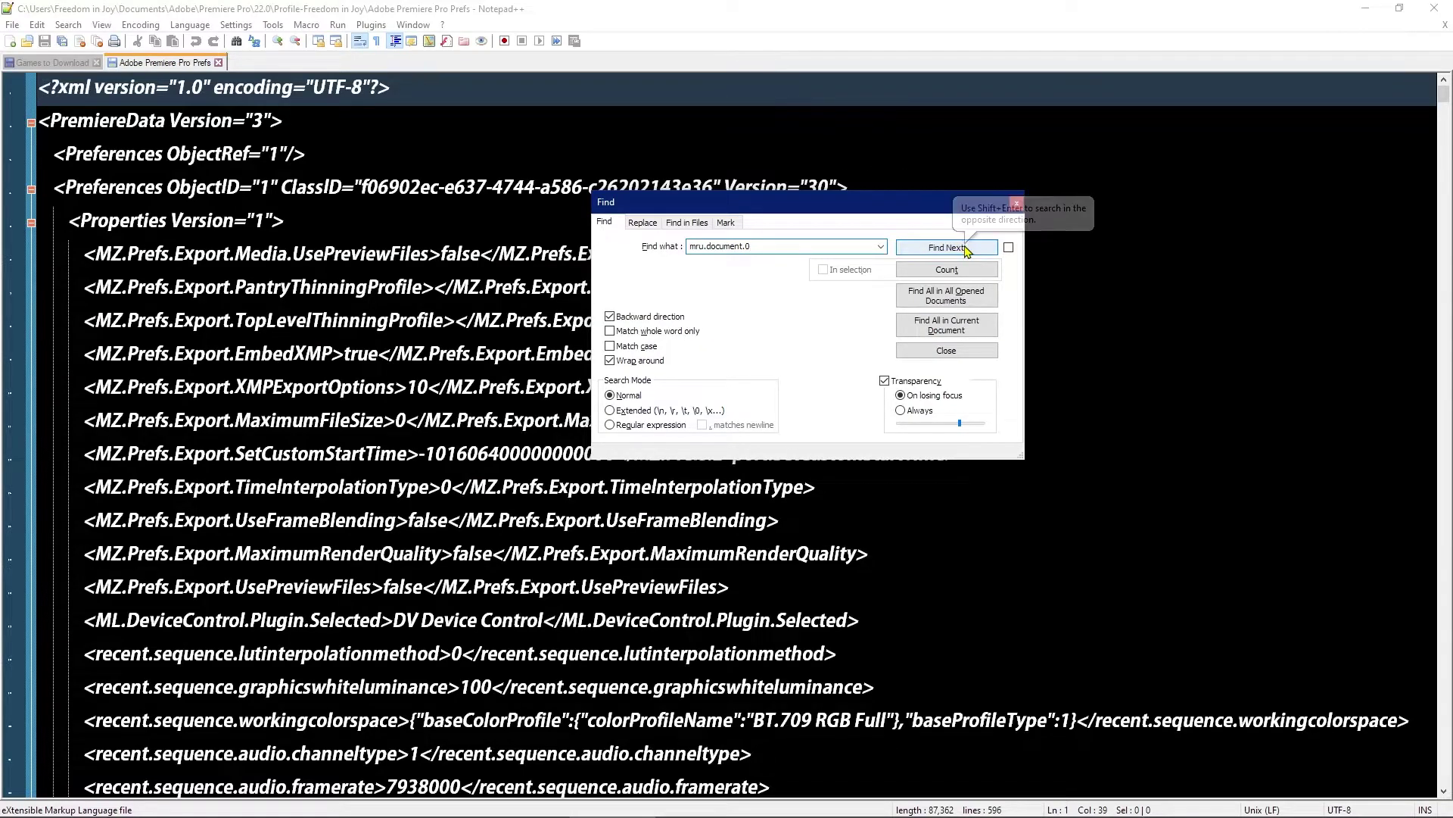
{"action": "left_click", "coordinate": [946, 247]}
{"action": "key", "text": "Escape"}
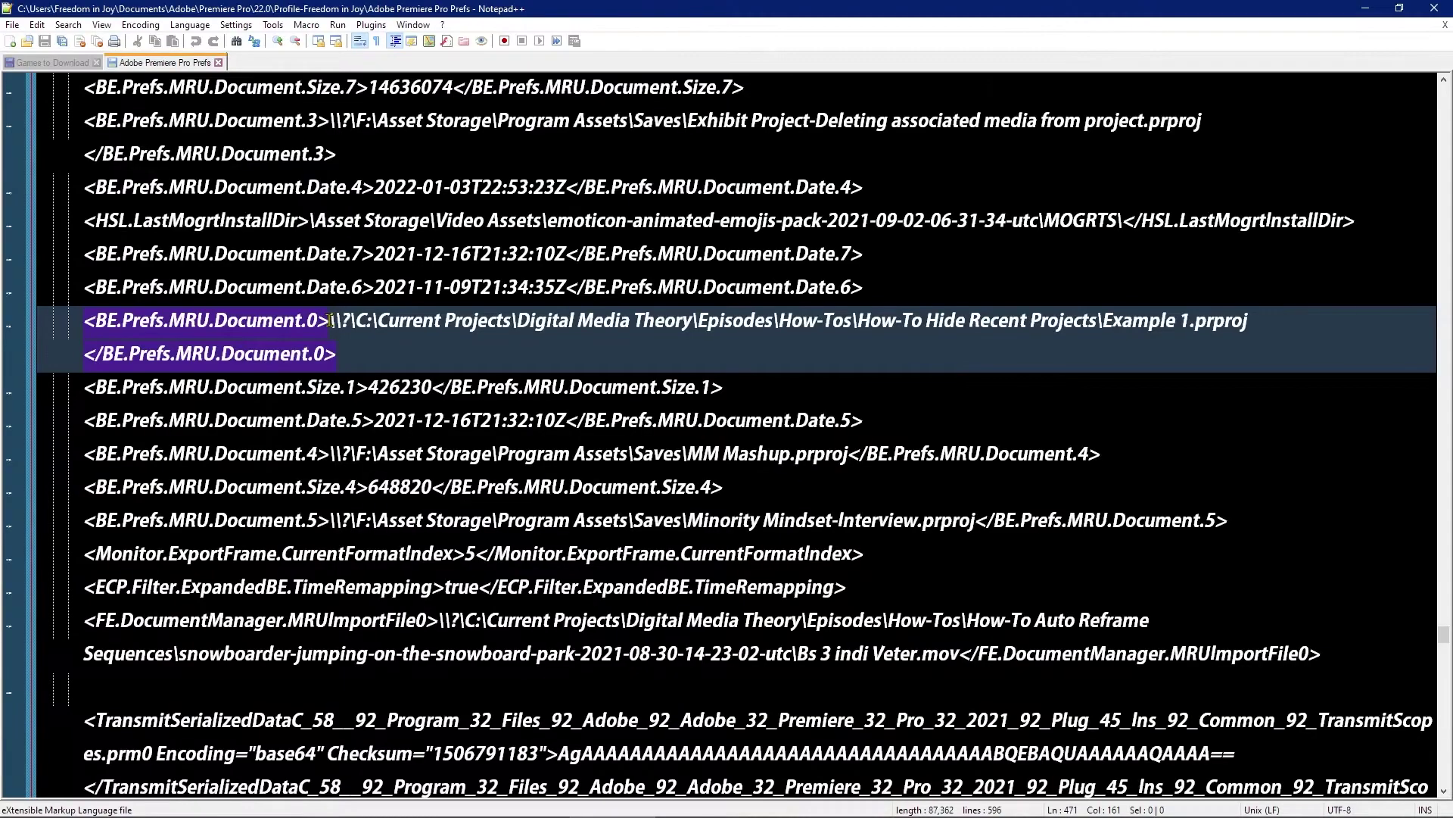
Select the full BE.Prefs.MRU.Document.0 entry, opening to closing tag, for removal
{"action": "left_click_drag", "start_coordinate": [330, 320], "coordinate": [1218, 323]}
{"action": "left_click", "coordinate": [421, 352]}
{"action": "left_click_drag", "start_coordinate": [85, 320], "coordinate": [382, 356]}
{"action": "left_click", "coordinate": [382, 356]}
{"action": "left_click_drag", "start_coordinate": [85, 321], "coordinate": [1259, 322]}
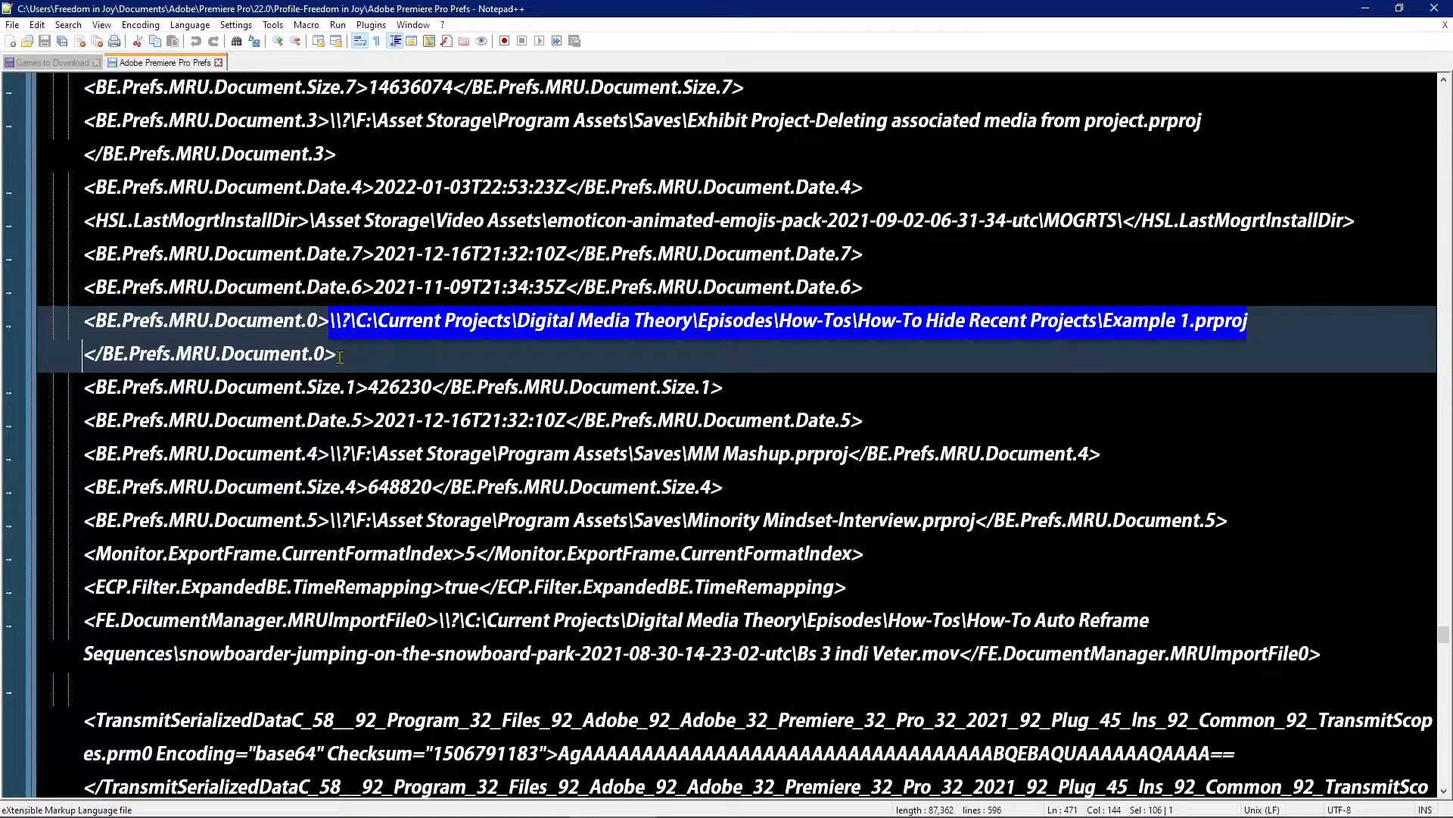
{"action": "left_click_drag", "start_coordinate": [340, 357], "coordinate": [336, 356]}
{"action": "left_click", "coordinate": [327, 353]}
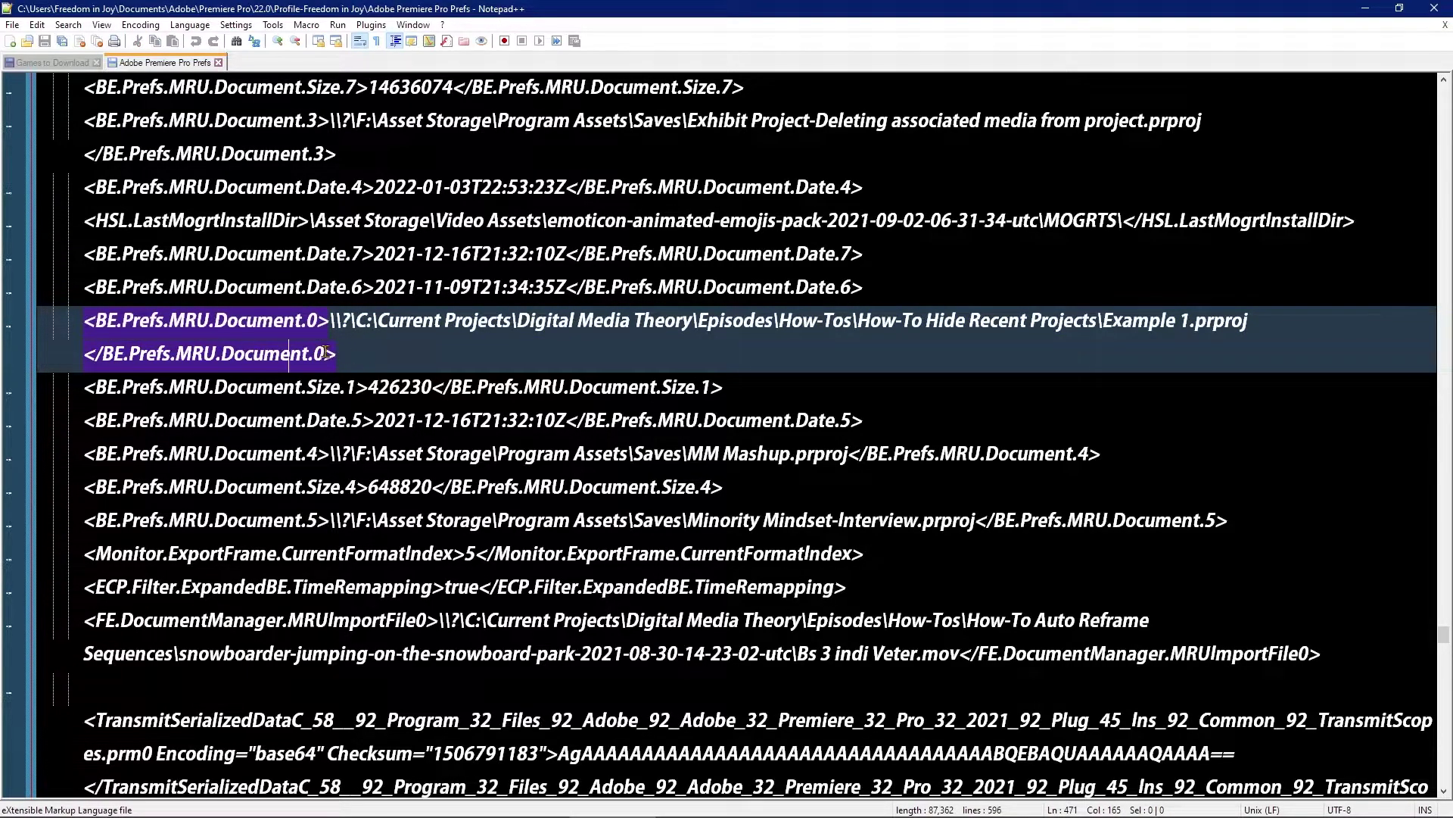
{"action": "left_click_drag", "start_coordinate": [81, 319], "coordinate": [365, 359]}
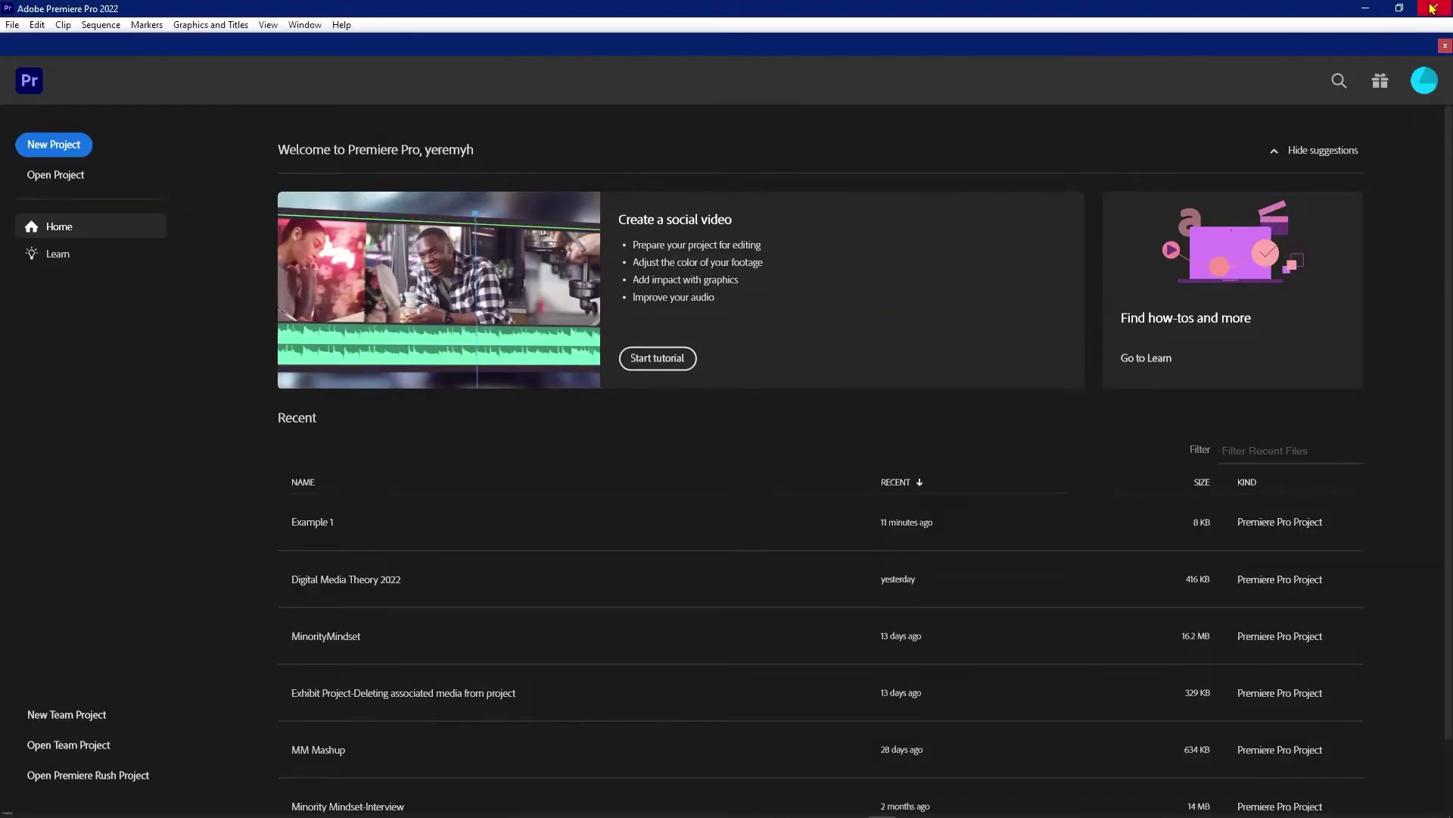
Keep and save the edited Prefs text, then relaunch and close Premiere Pro
{"action": "left_click", "coordinate": [1433, 9]}
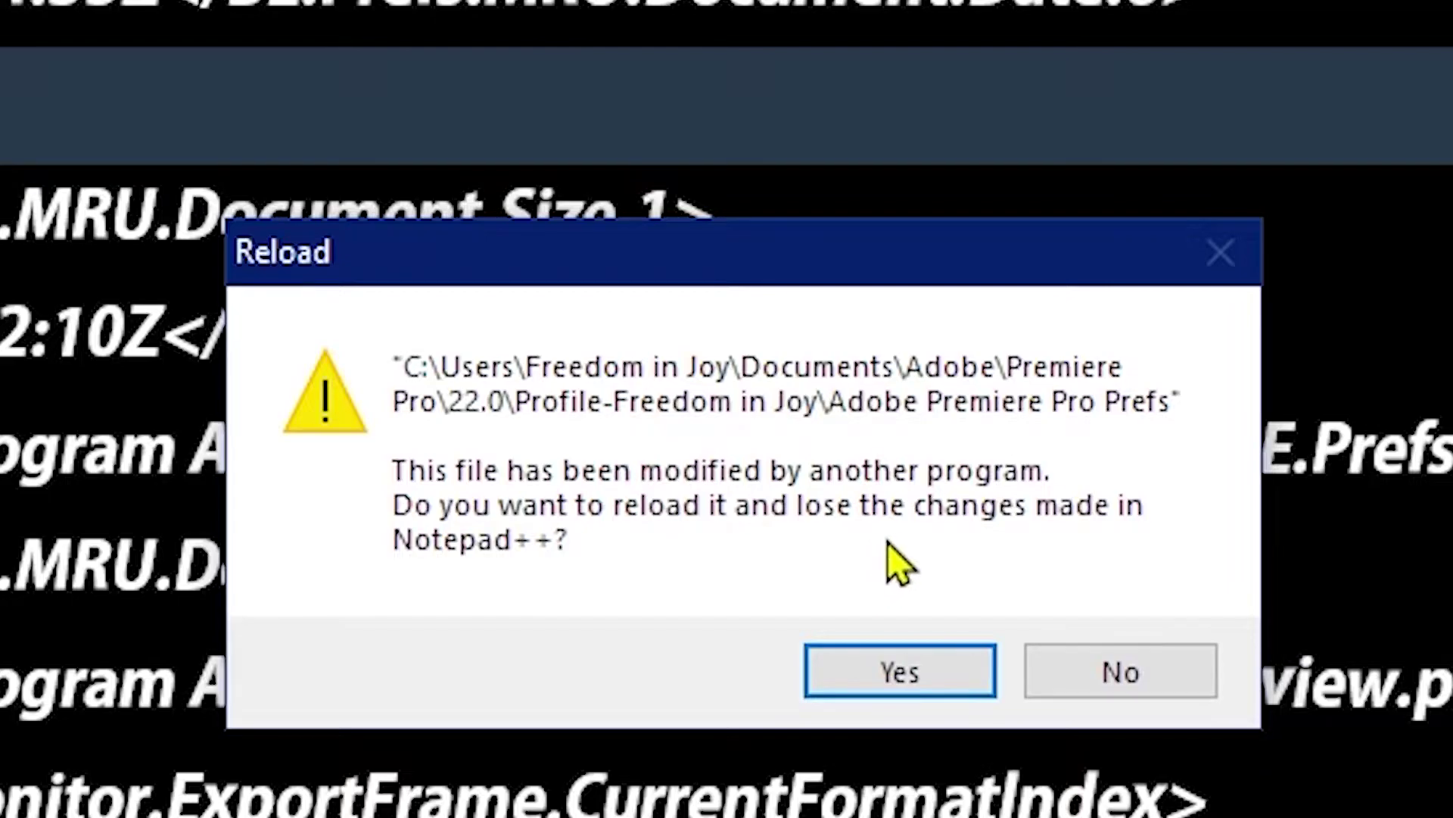
{"action": "left_click", "coordinate": [1088, 672]}
{"action": "key", "text": "ctrl+s"}
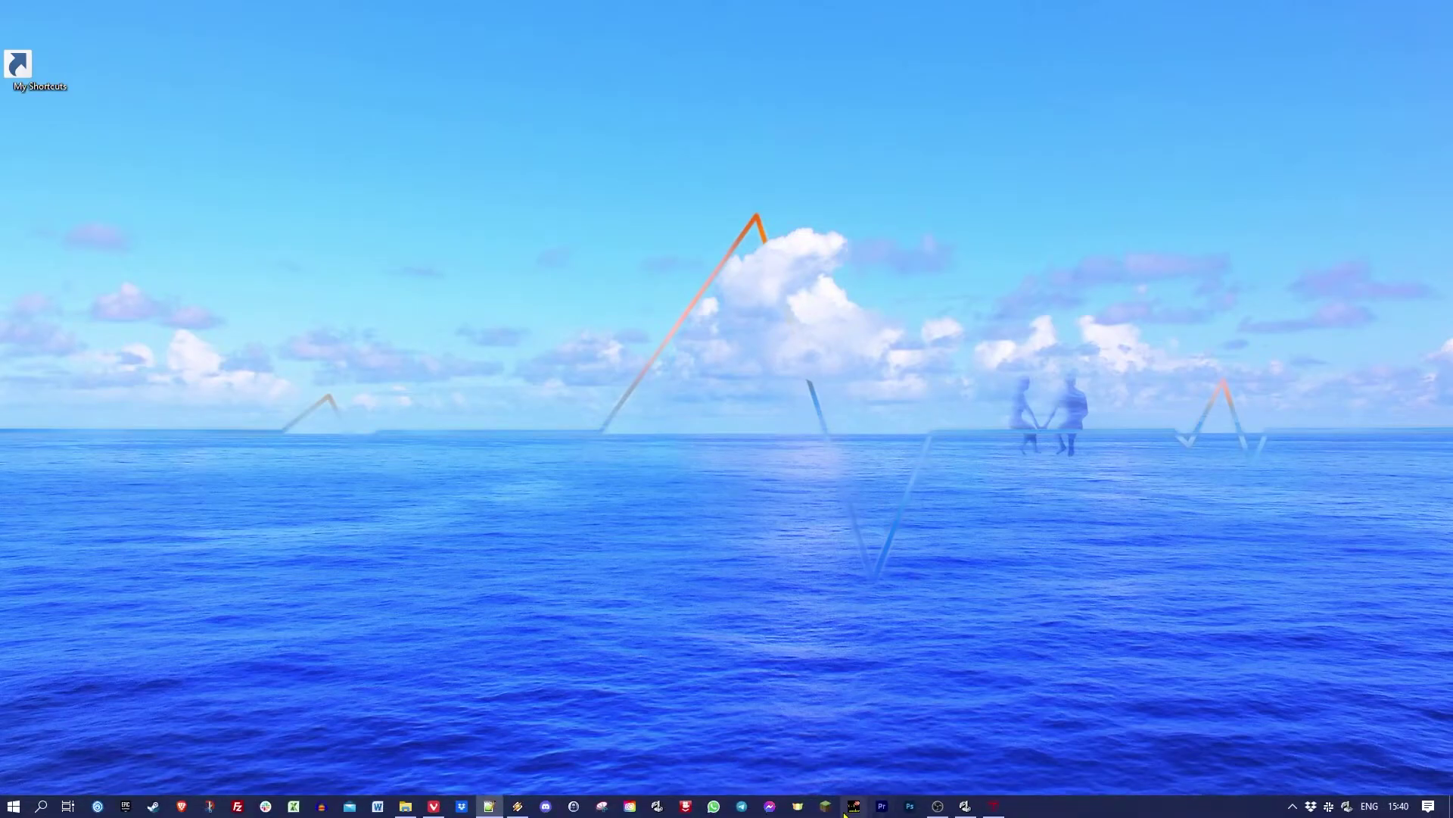
{"action": "left_click", "coordinate": [882, 805]}
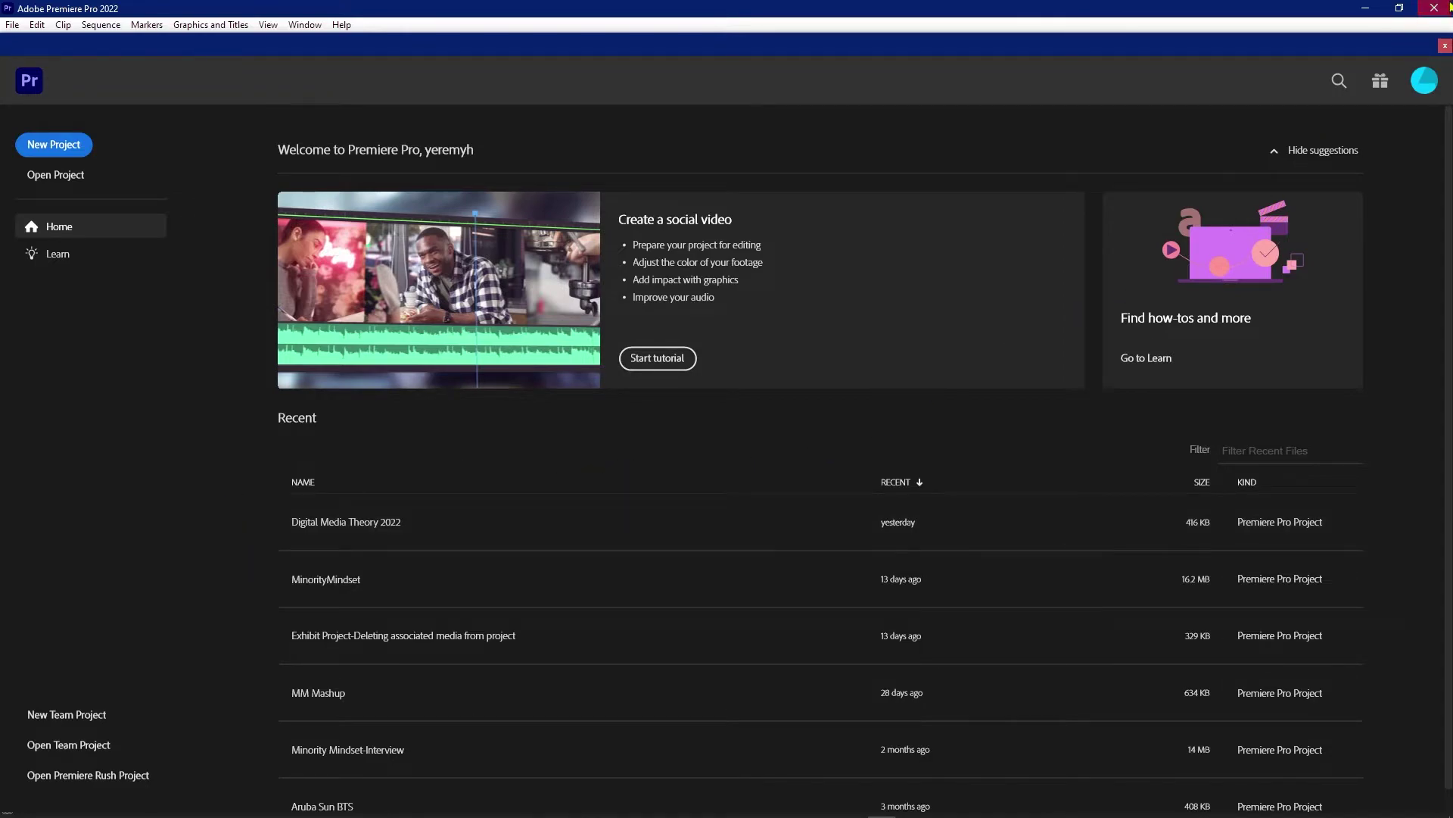
{"action": "left_click", "coordinate": [1435, 8]}
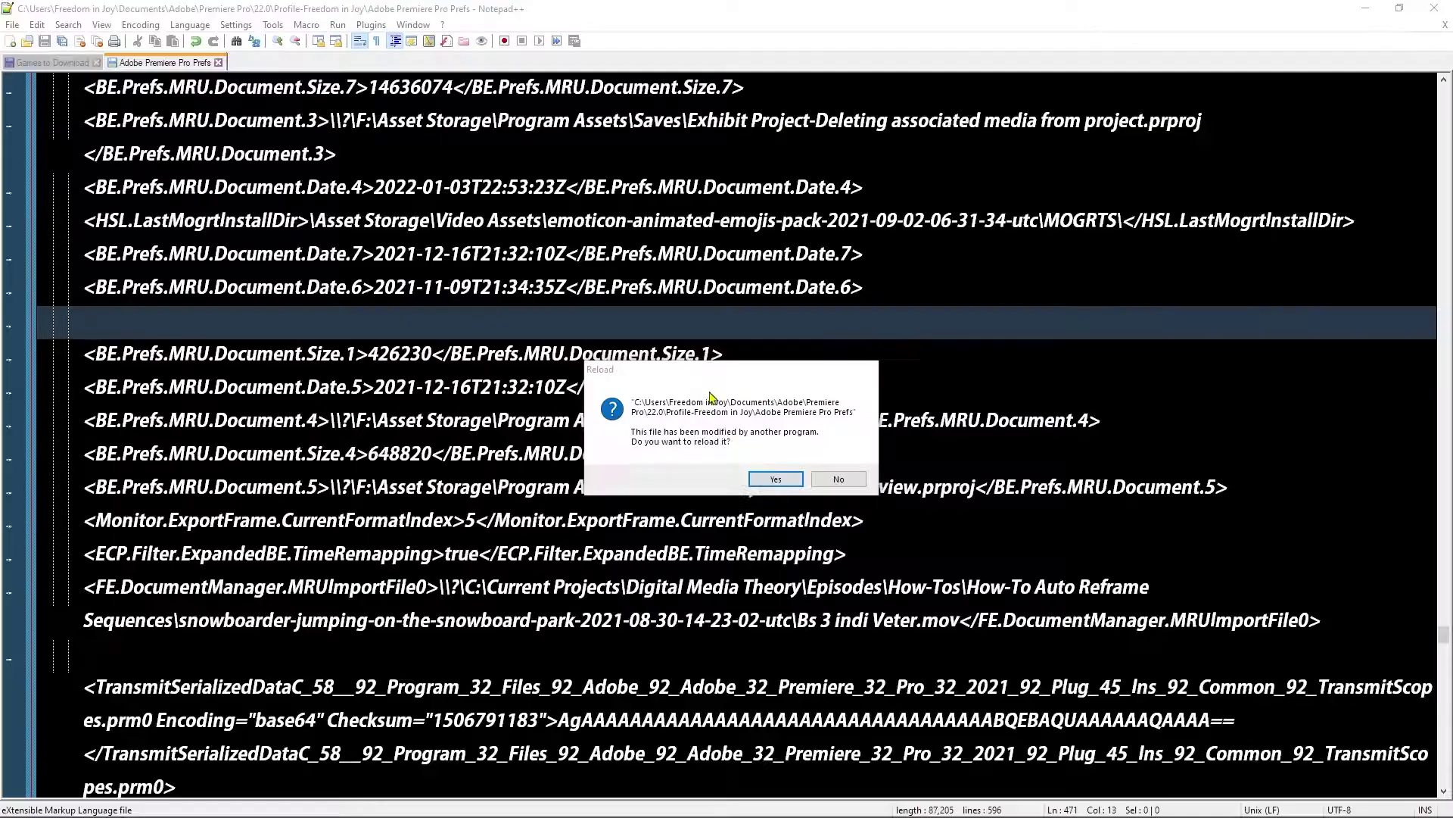
Reload the Prefs file and delete the MRU.Document.0 project path line
{"action": "left_click", "coordinate": [775, 479]}
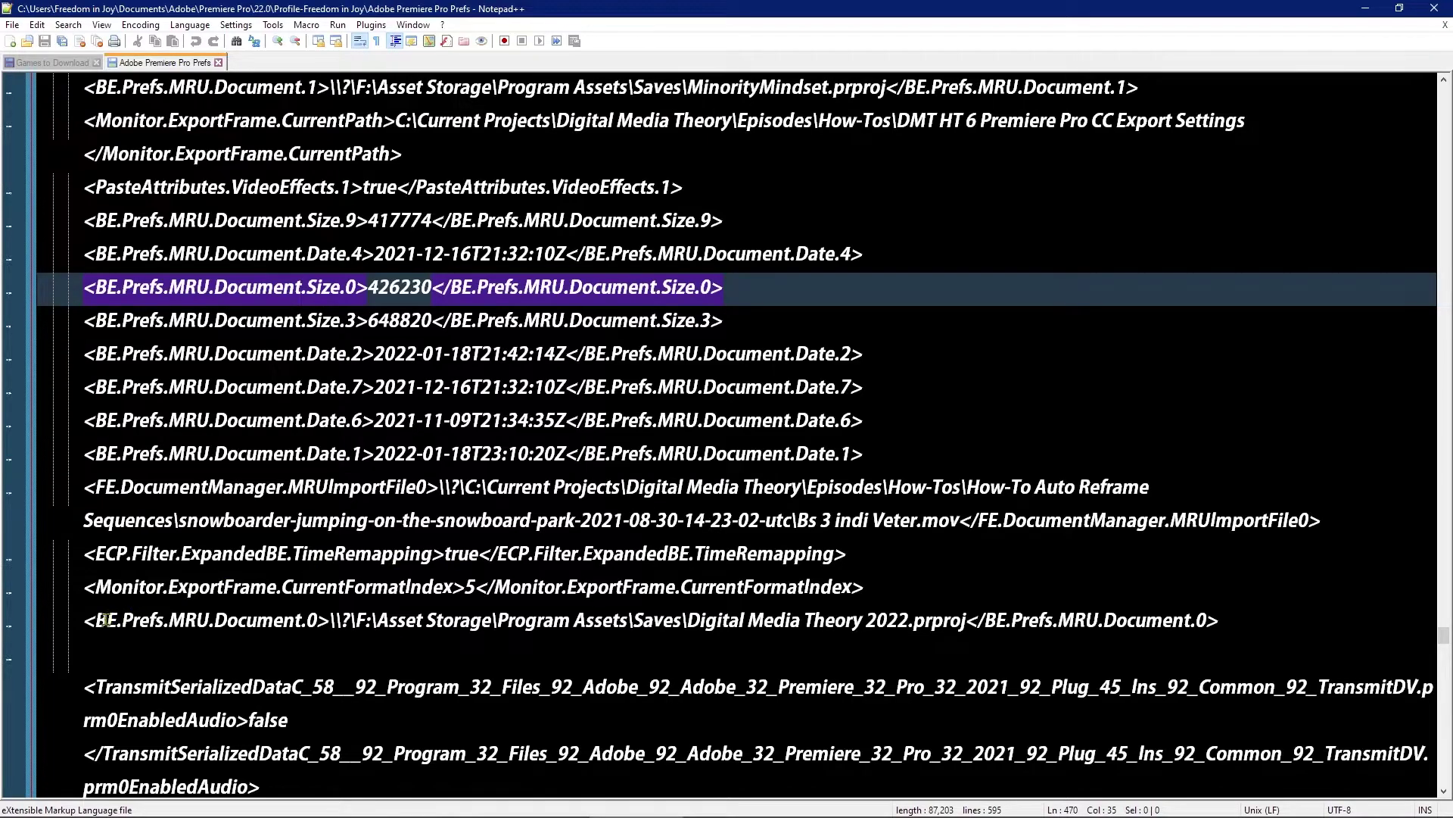
{"action": "left_click_drag", "start_coordinate": [81, 619], "coordinate": [1221, 621]}
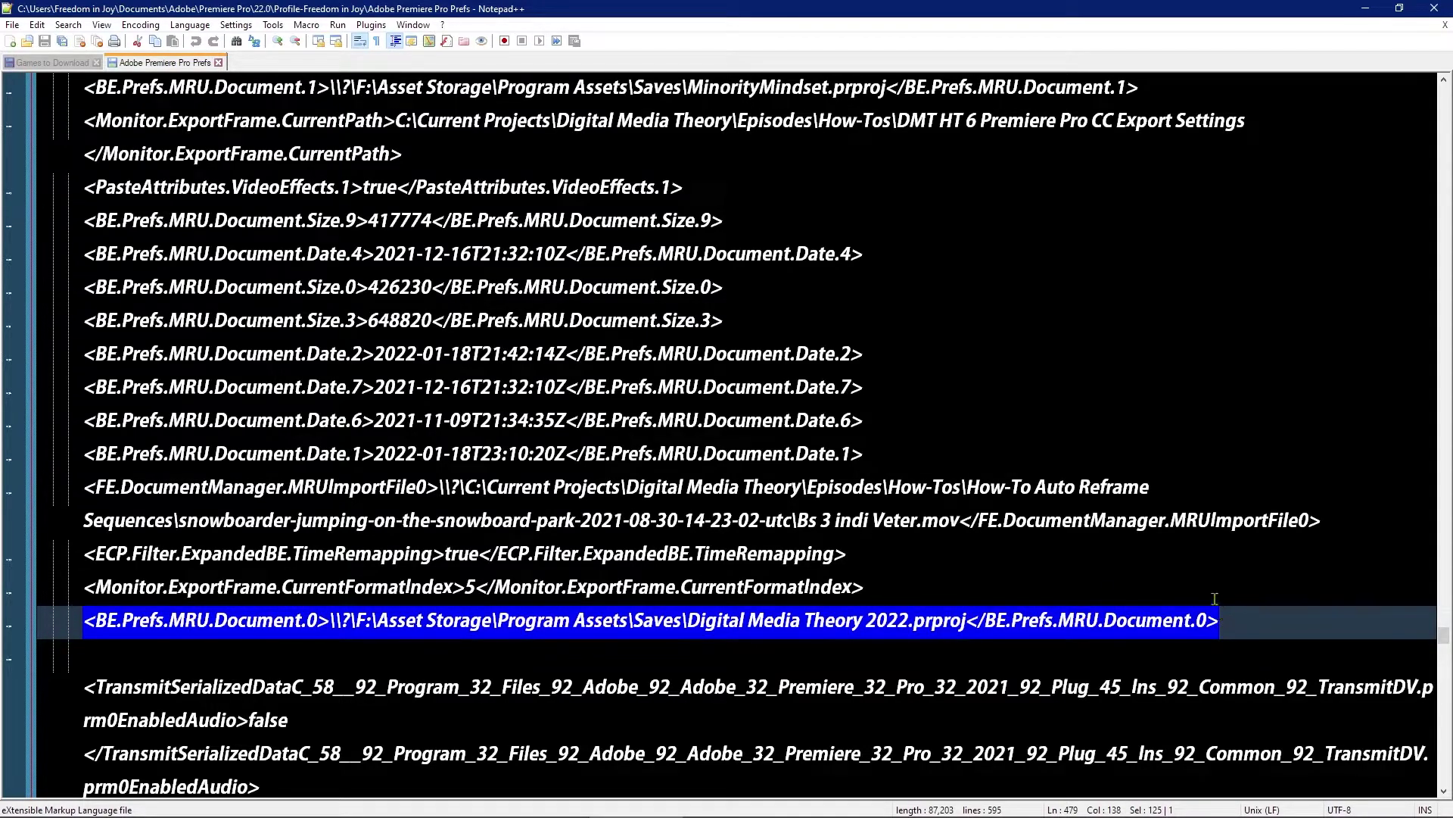
{"action": "key", "text": "Delete"}
{"action": "scroll", "coordinate": [681, 434], "scroll_direction": "up", "scroll_amount": 1}
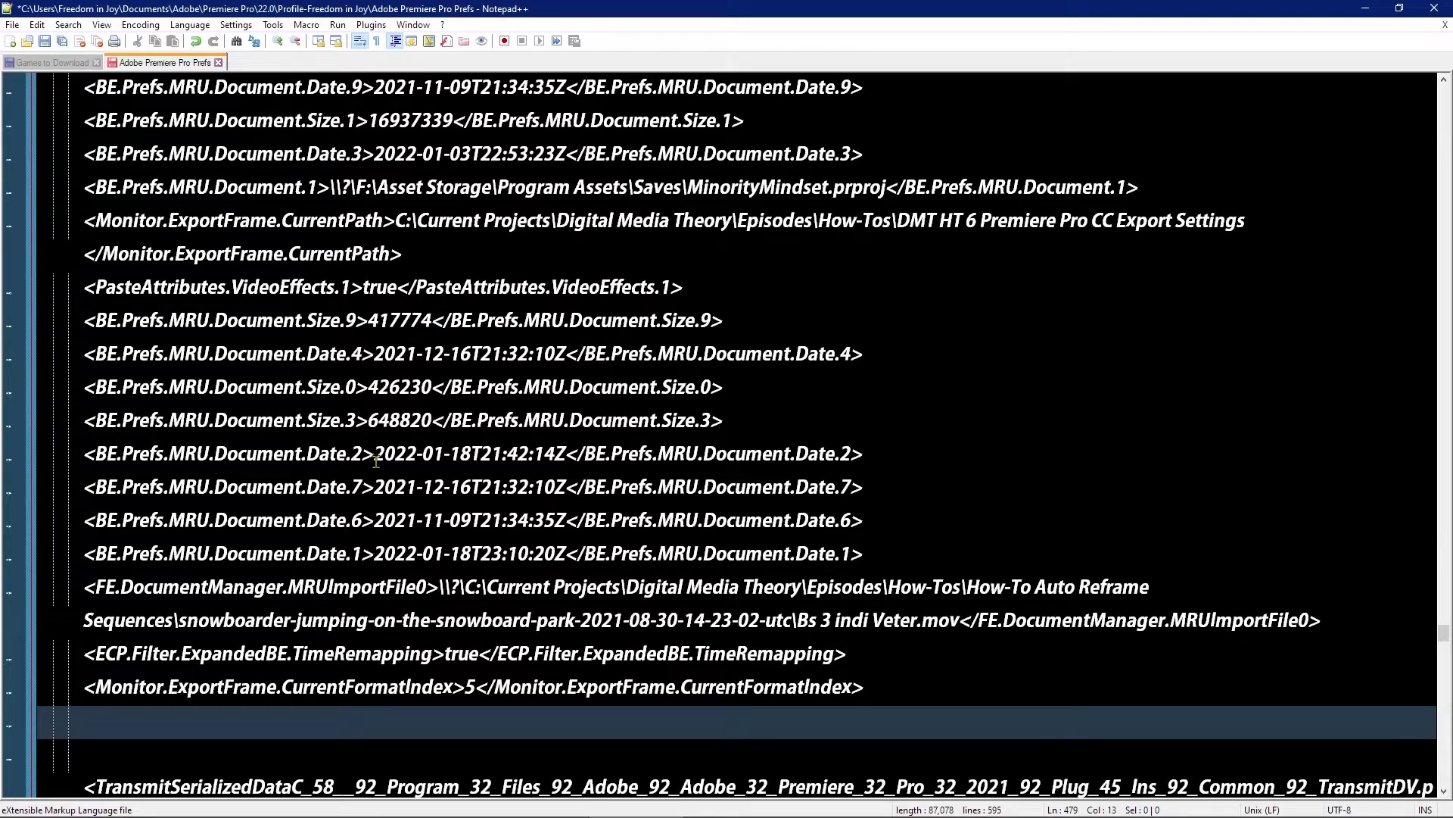
{"action": "scroll", "coordinate": [374, 467], "scroll_direction": "up", "scroll_amount": 4}
Delete the MRU.Document.3, 4, 2 and 1 project path lines, leaving blank lines
{"action": "left_click_drag", "start_coordinate": [85, 220], "coordinate": [1116, 235]}
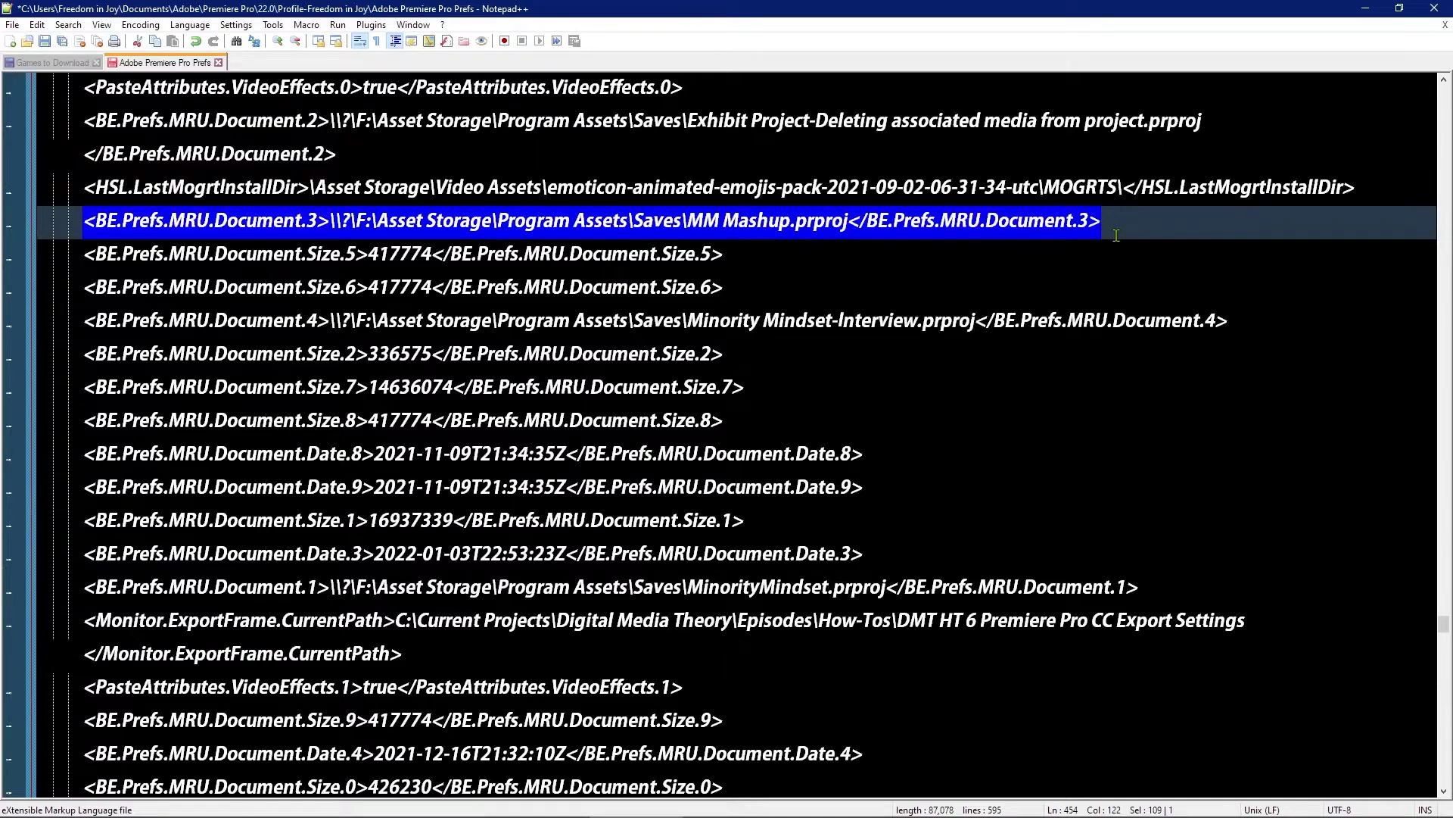
{"action": "key", "text": "Delete"}
{"action": "left_click_drag", "start_coordinate": [84, 321], "coordinate": [1232, 314]}
{"action": "key", "text": "Delete"}
{"action": "scroll", "coordinate": [110, 320], "scroll_direction": "up", "scroll_amount": 2}
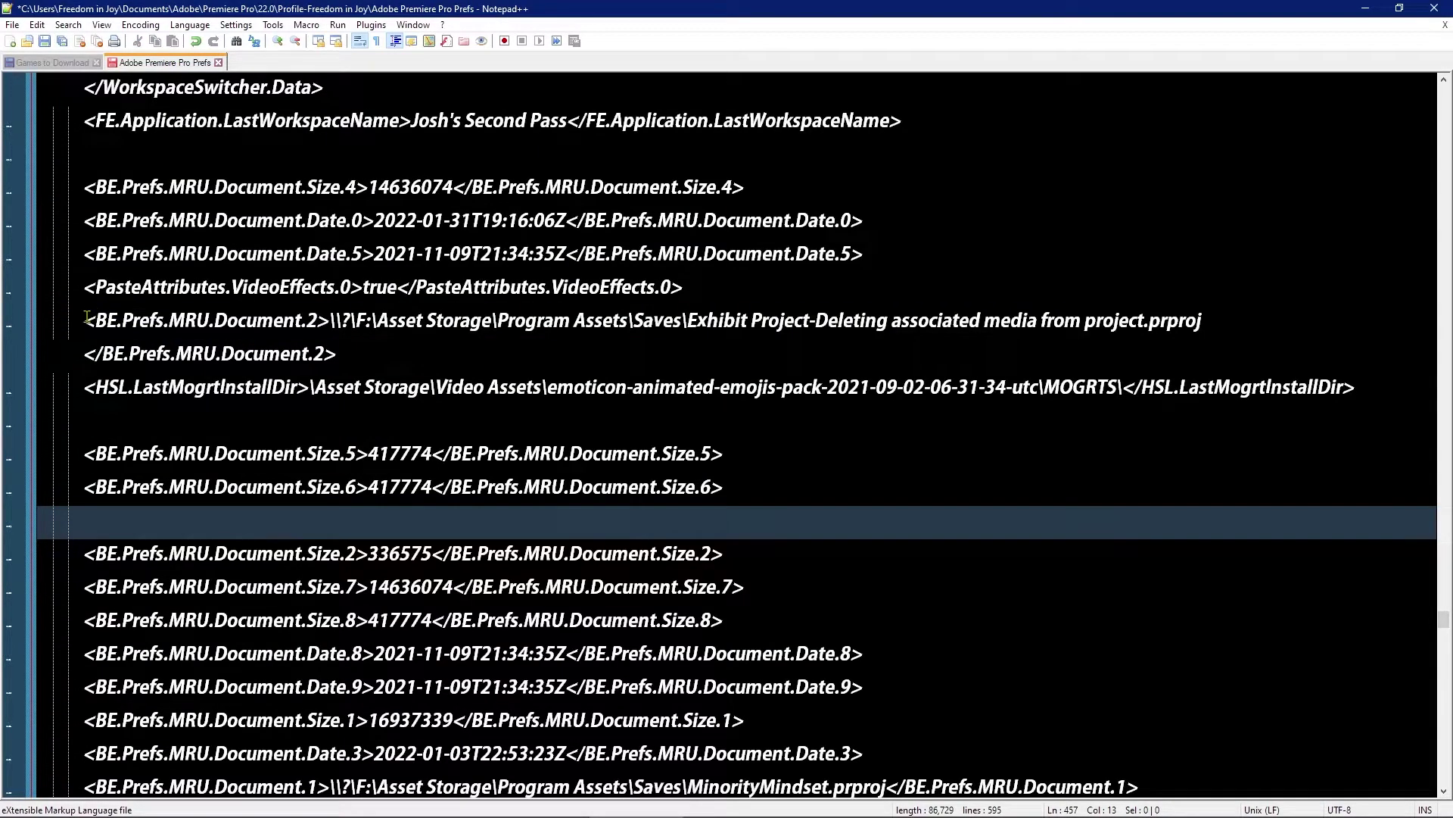
{"action": "left_click_drag", "start_coordinate": [87, 318], "coordinate": [336, 354]}
{"action": "key", "text": "Delete"}
{"action": "scroll", "coordinate": [86, 446], "scroll_direction": "down", "scroll_amount": 3}
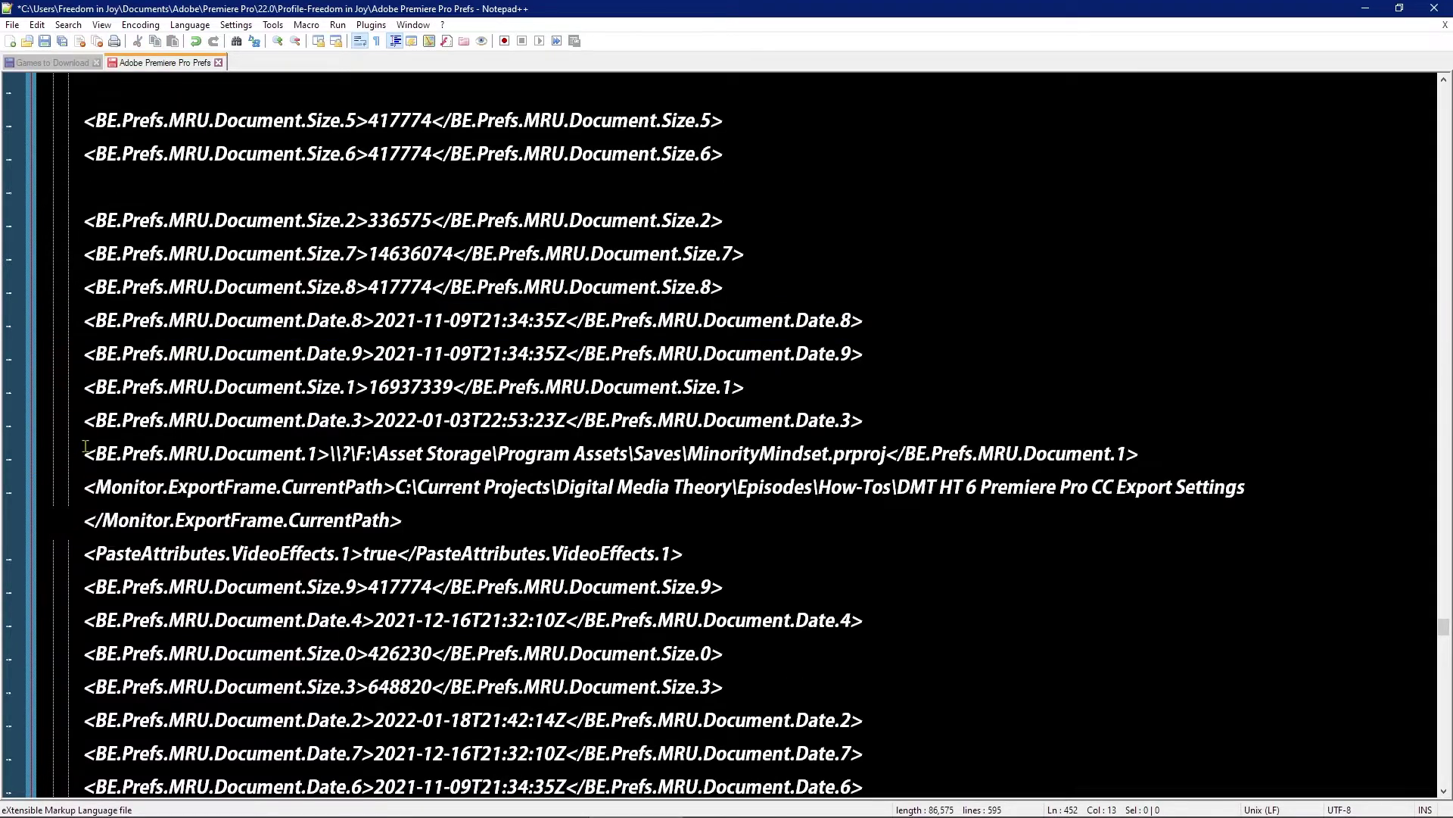
{"action": "left_click_drag", "start_coordinate": [85, 447], "coordinate": [1141, 453]}
{"action": "key", "text": "Delete"}
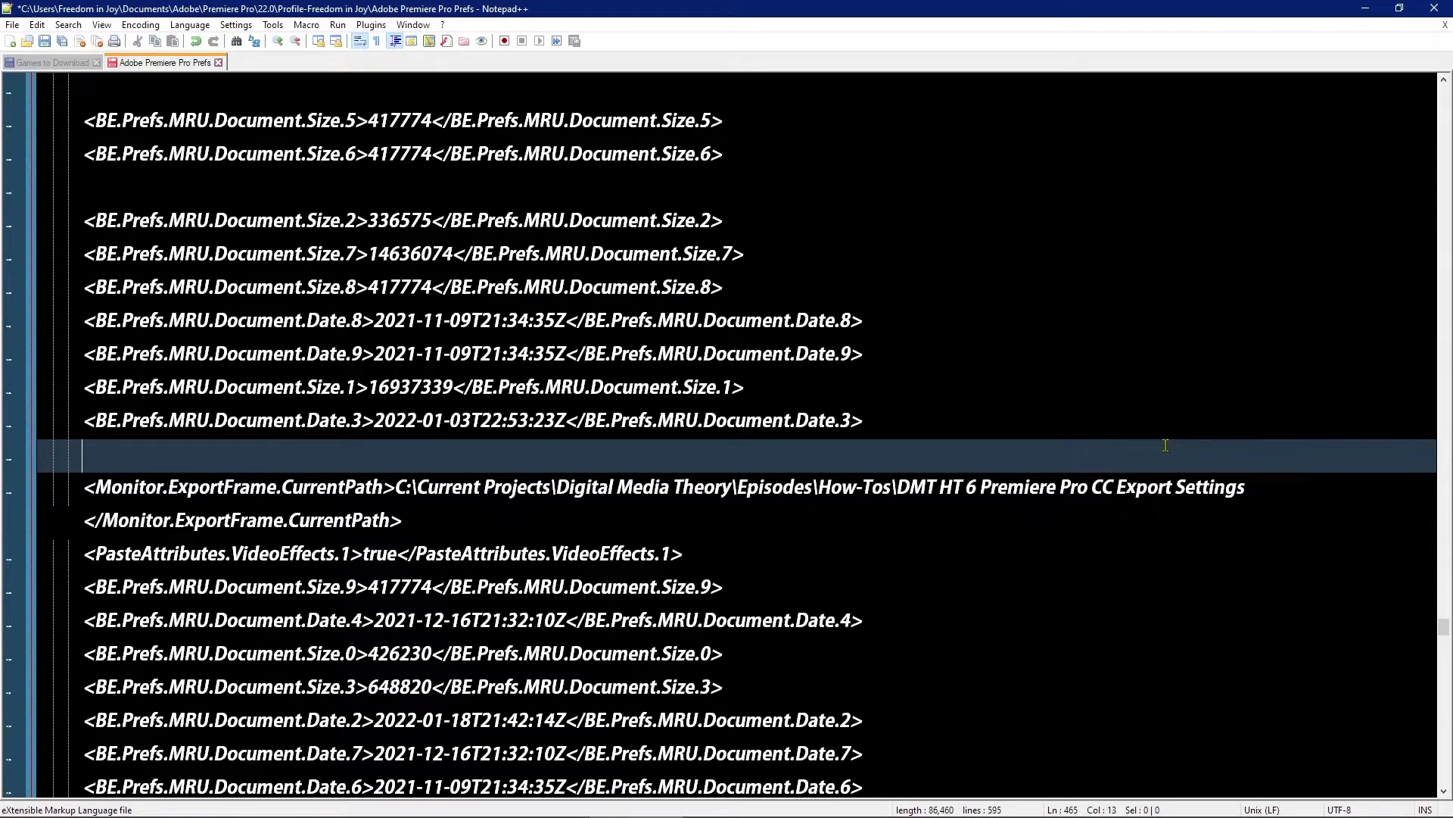
{"action": "left_click", "coordinate": [973, 297]}
Search the Prefs file for mru.document., jumping to the last match
{"action": "key", "text": "ctrl+f"}
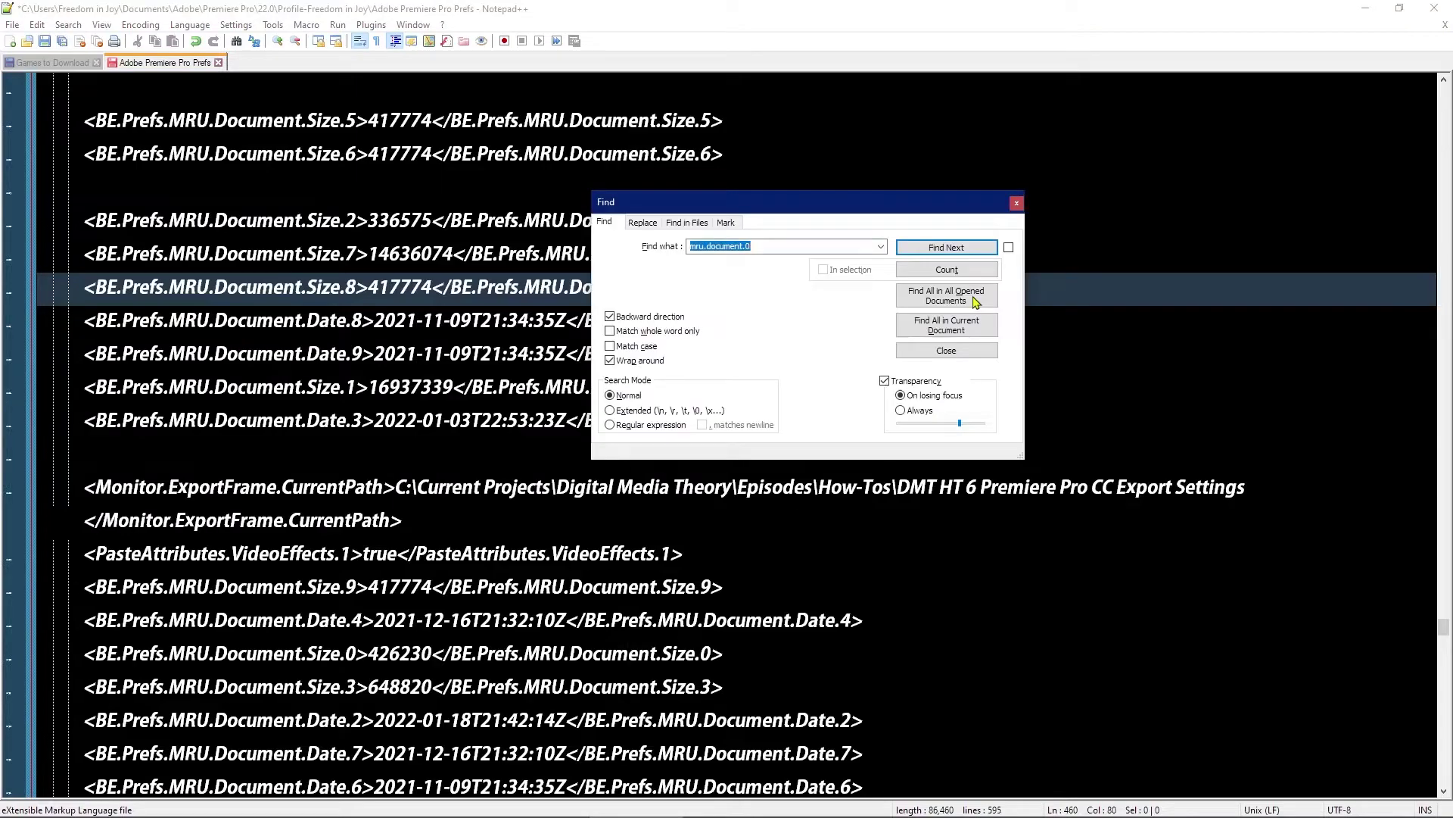
{"action": "left_click", "coordinate": [787, 246]}
{"action": "left_click_drag", "start_coordinate": [761, 201], "coordinate": [1002, 183]}
{"action": "scroll", "coordinate": [495, 379], "scroll_direction": "up", "scroll_amount": 7}
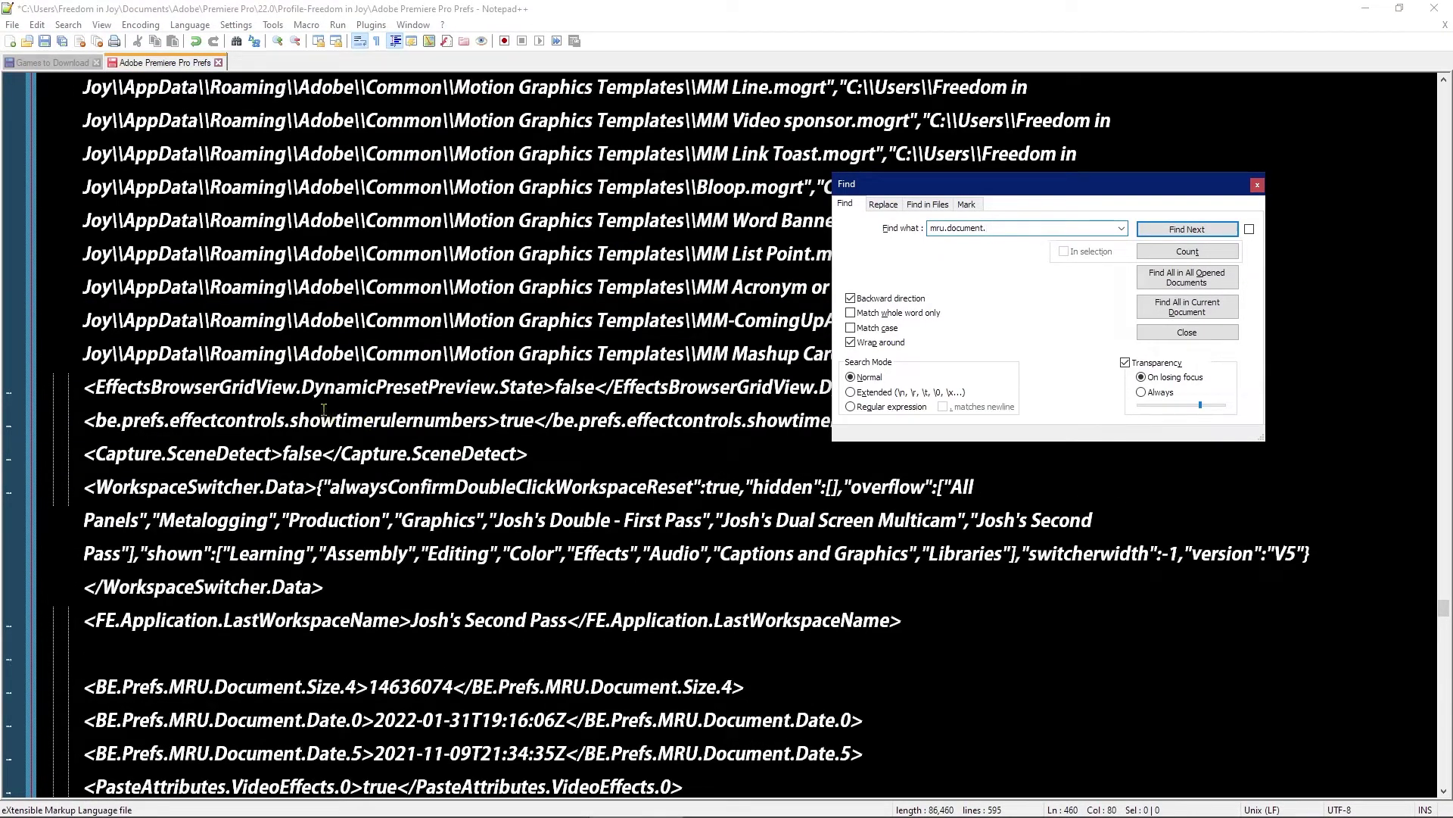
{"action": "left_click", "coordinate": [172, 319]}
{"action": "left_click", "coordinate": [1187, 228]}
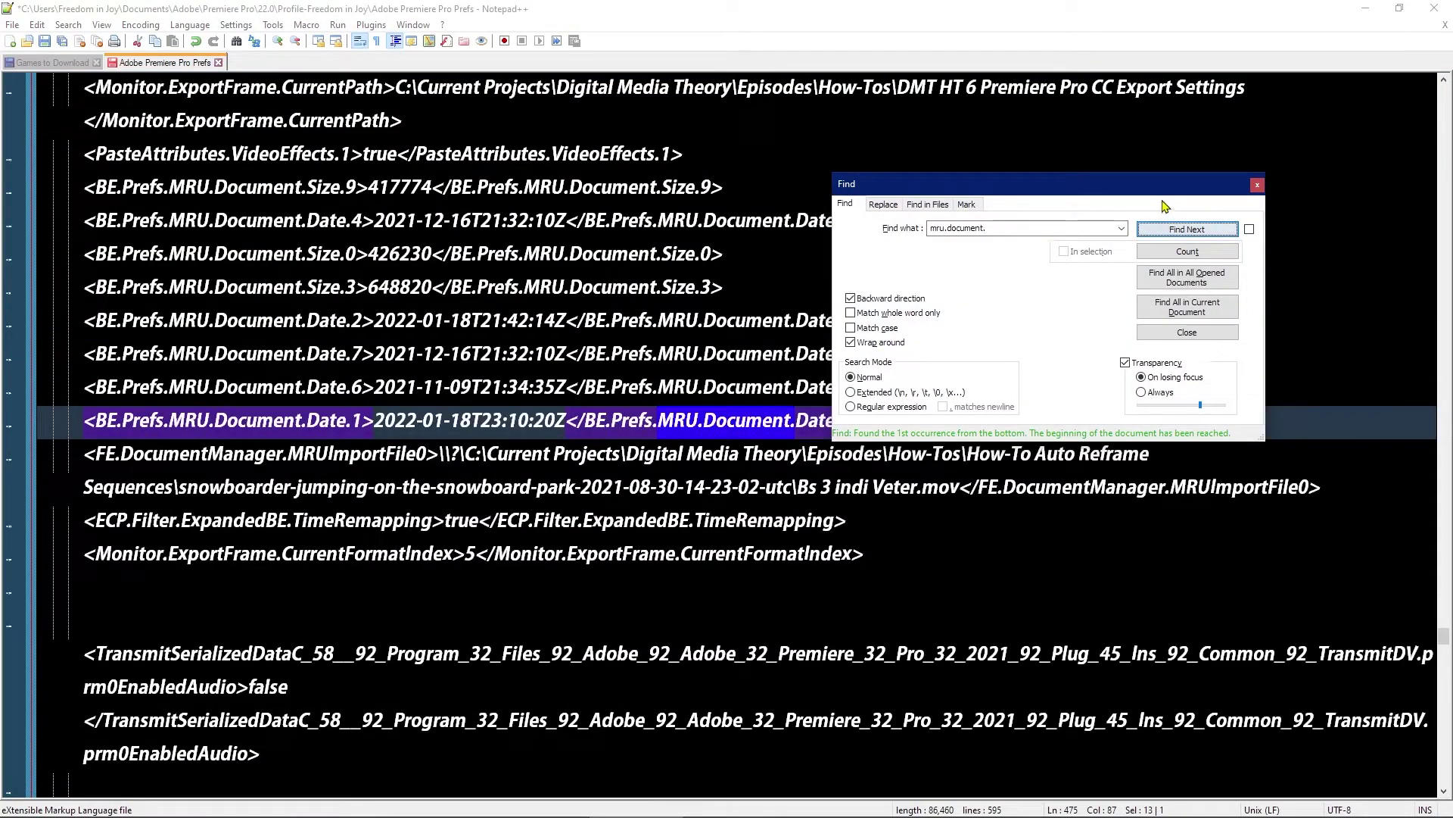
Step back through the MRU.Document matches, confirming only Size and Date entries remain
{"action": "left_click", "coordinate": [1267, 144]}
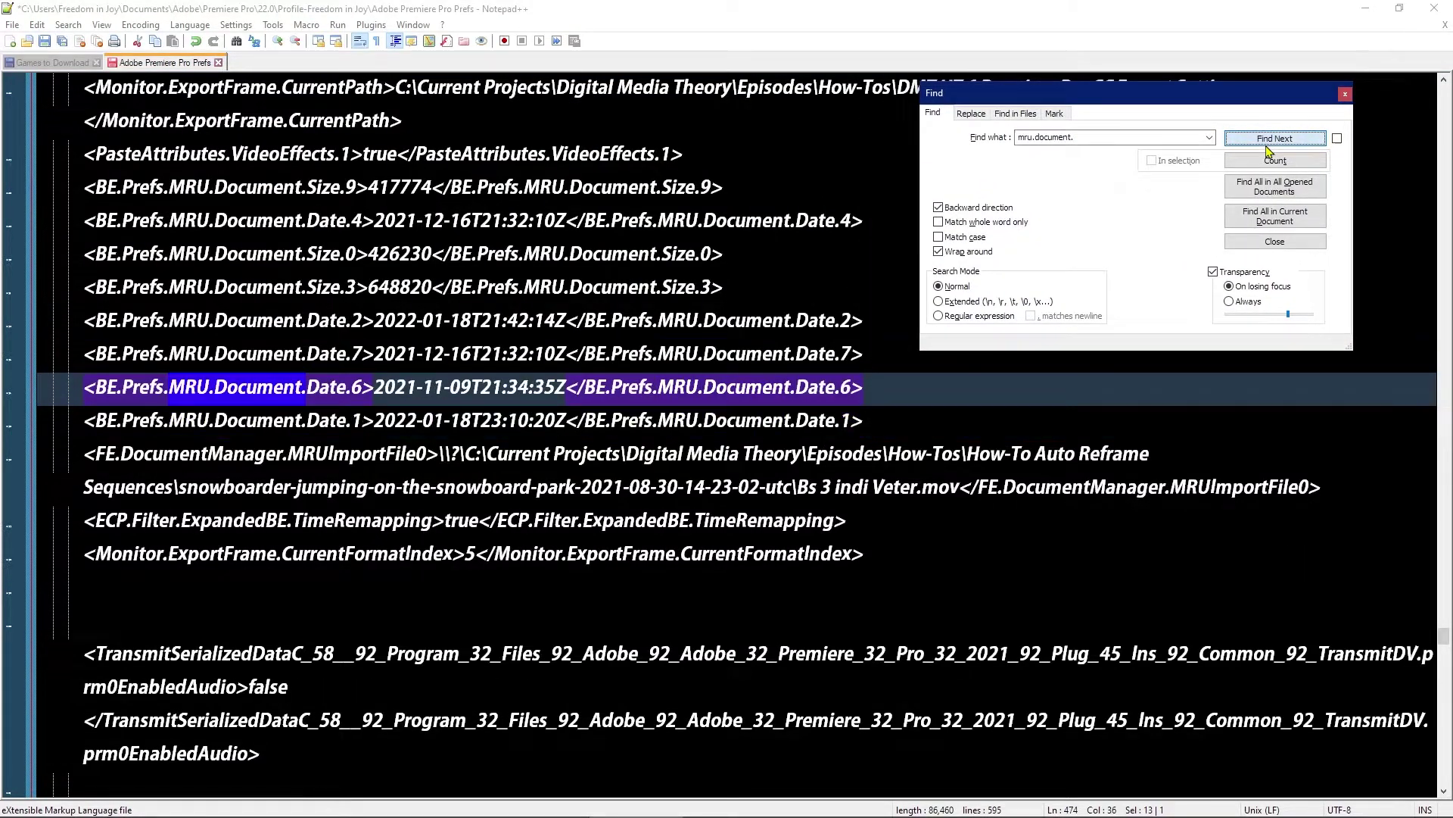
{"action": "left_click", "coordinate": [1267, 144]}
{"action": "left_click", "coordinate": [1267, 144]}
{"action": "left_click", "coordinate": [1267, 144]}
{"action": "left_click", "coordinate": [1267, 143]}
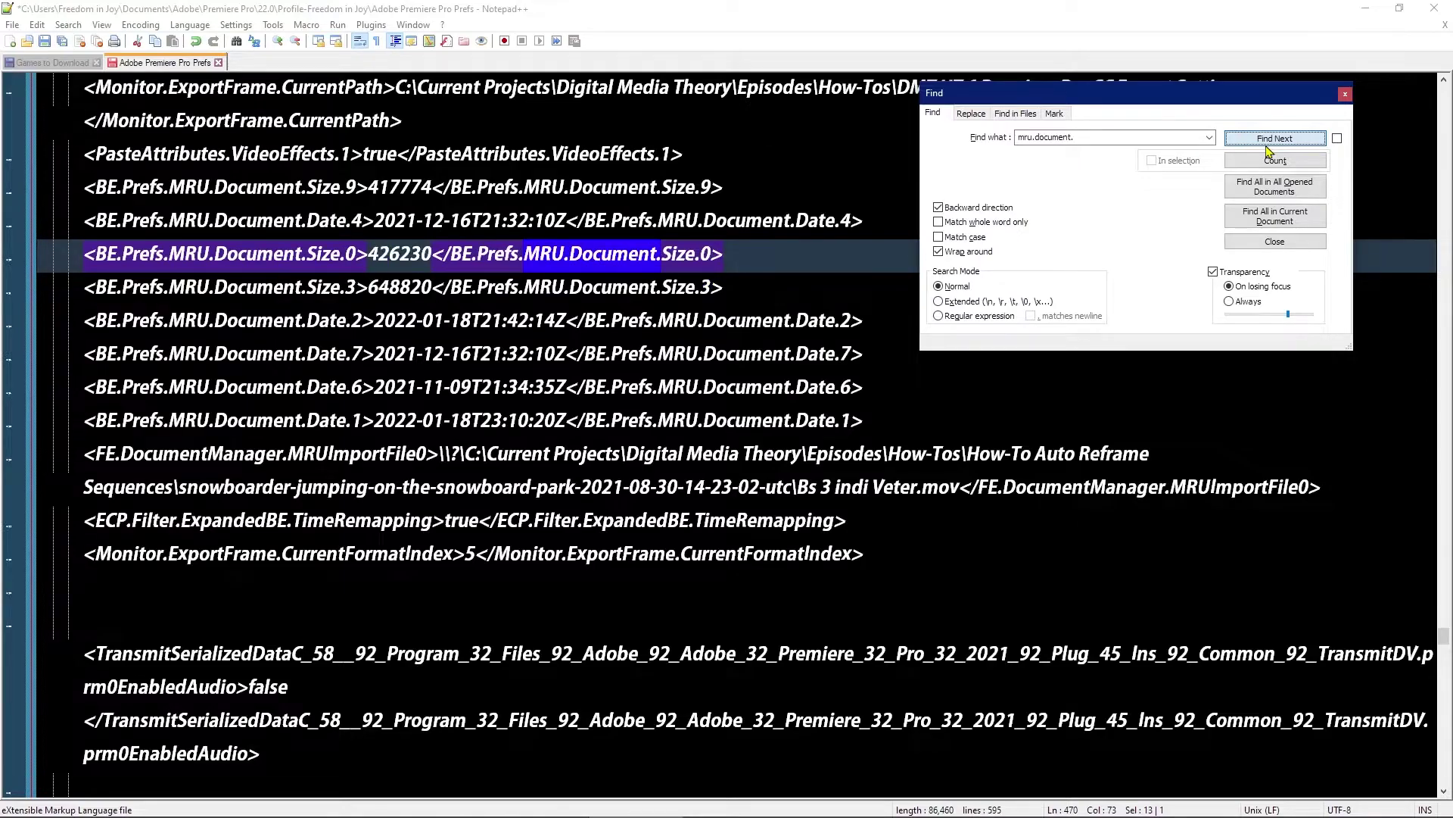
{"action": "left_click", "coordinate": [1267, 143]}
{"action": "left_click", "coordinate": [1267, 144]}
{"action": "left_click", "coordinate": [1268, 149]}
{"action": "left_click", "coordinate": [1275, 241]}
{"action": "scroll", "coordinate": [833, 378], "scroll_direction": "down", "scroll_amount": 3}
{"action": "left_click", "coordinate": [833, 254]}
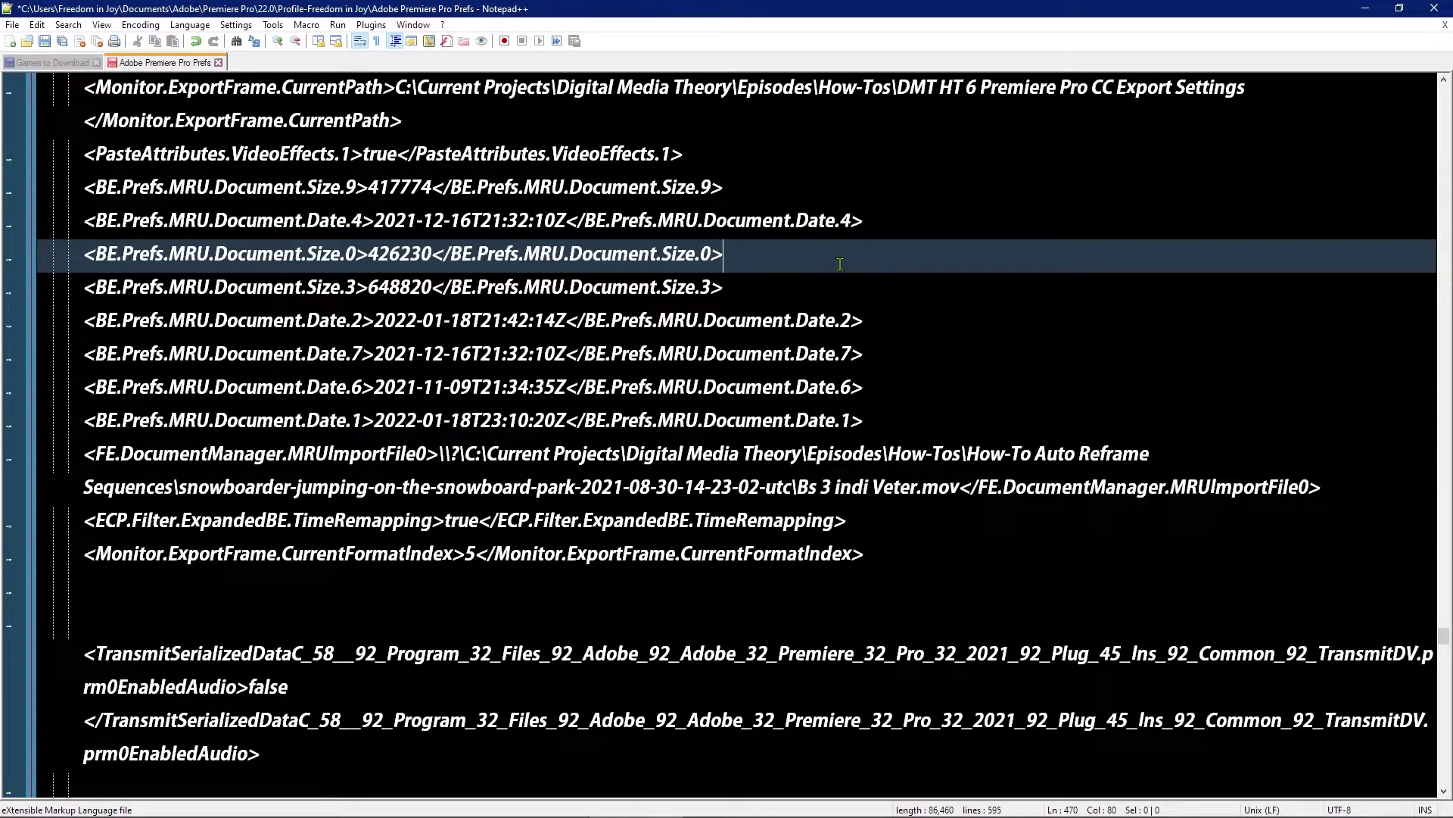
Save the edited prefs, confirm Premiere Pro's home screen lists no recent projects, then close Premiere
{"action": "key", "text": "ctrl+s"}
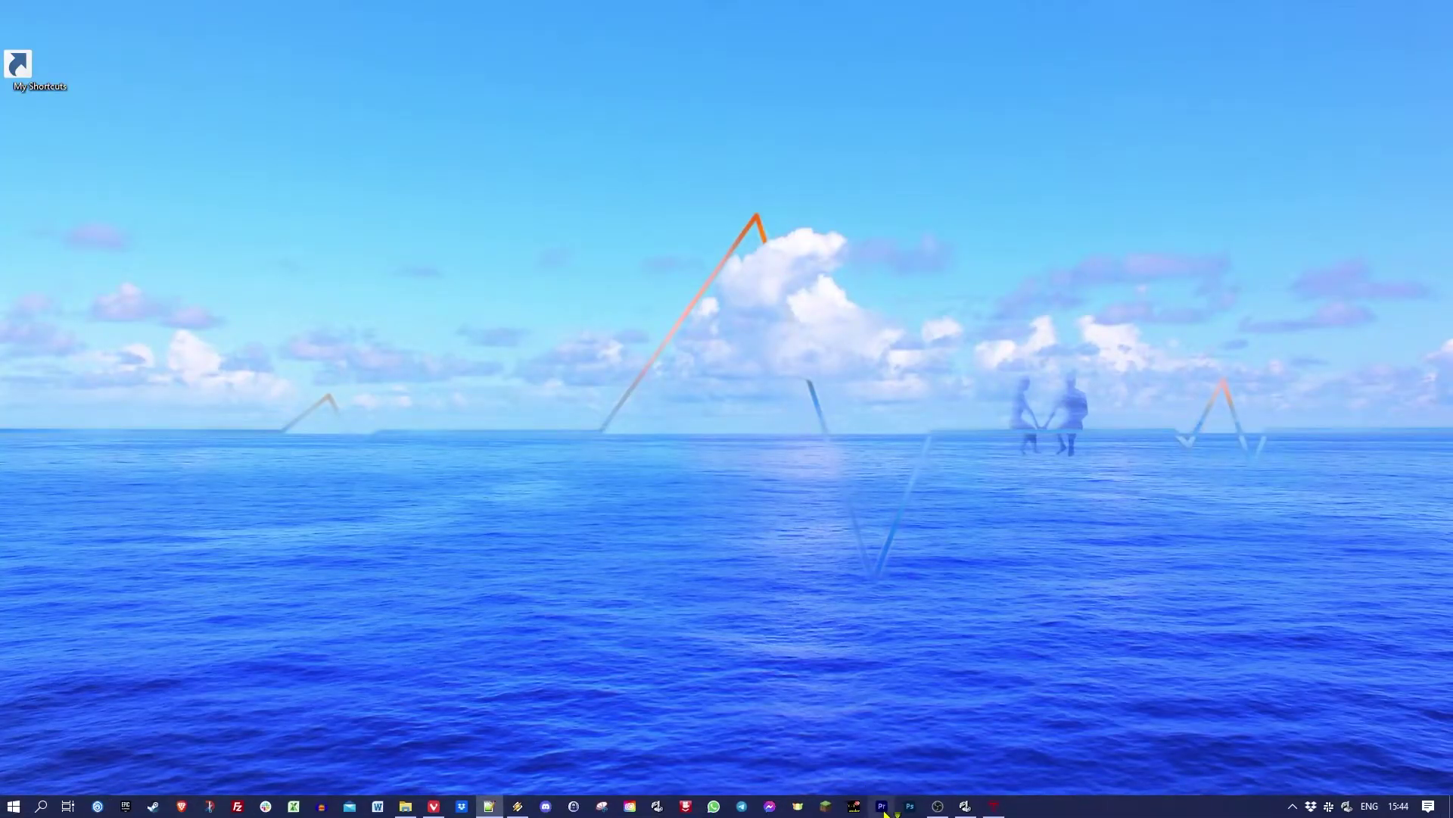
{"action": "left_click", "coordinate": [884, 814]}
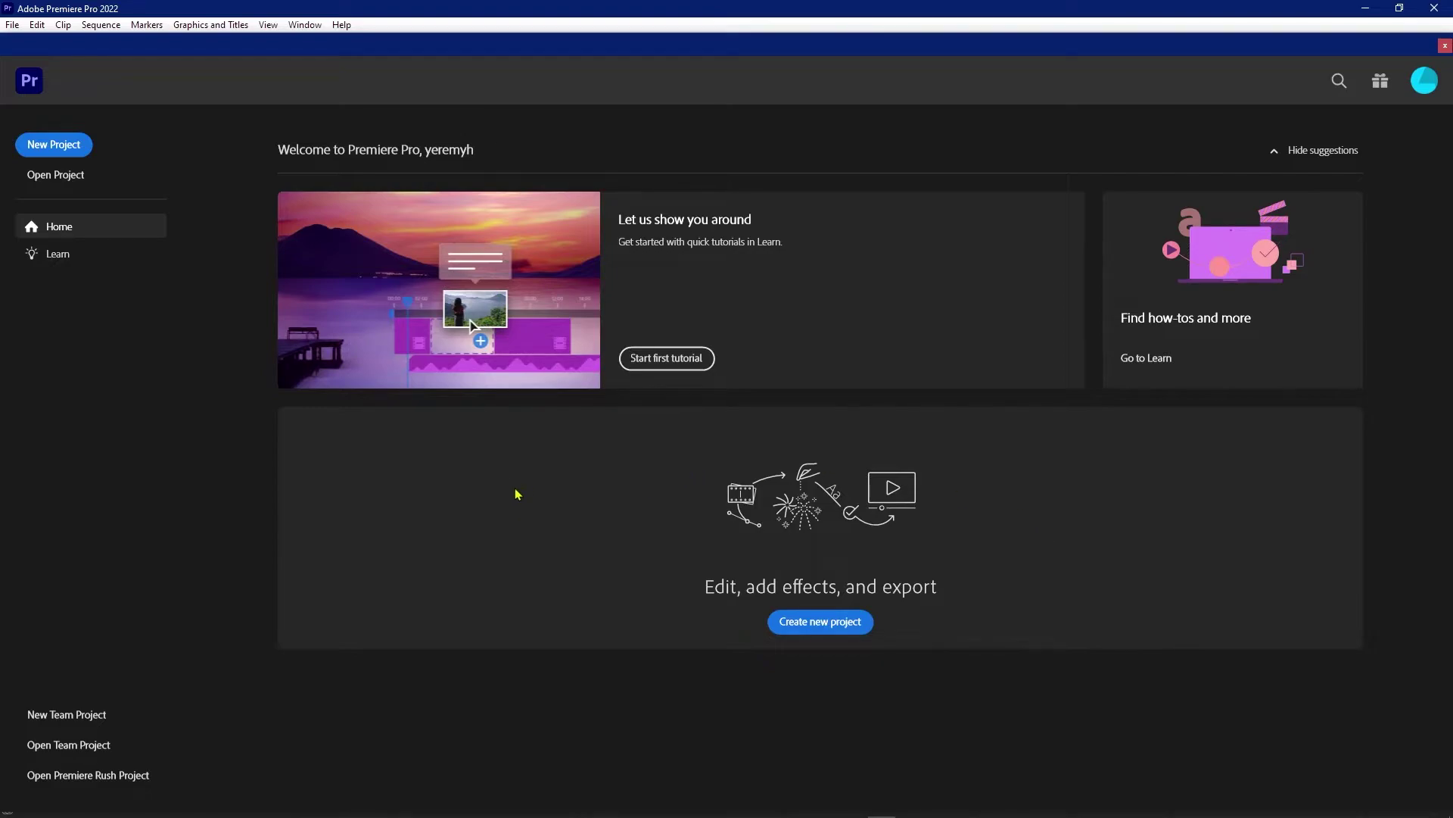
{"action": "left_click", "coordinate": [1433, 8]}
Rename the edited prefs file to 'Adobe Premiere Pro Prefs - Clean' in the profile folder
{"action": "left_click", "coordinate": [407, 807]}
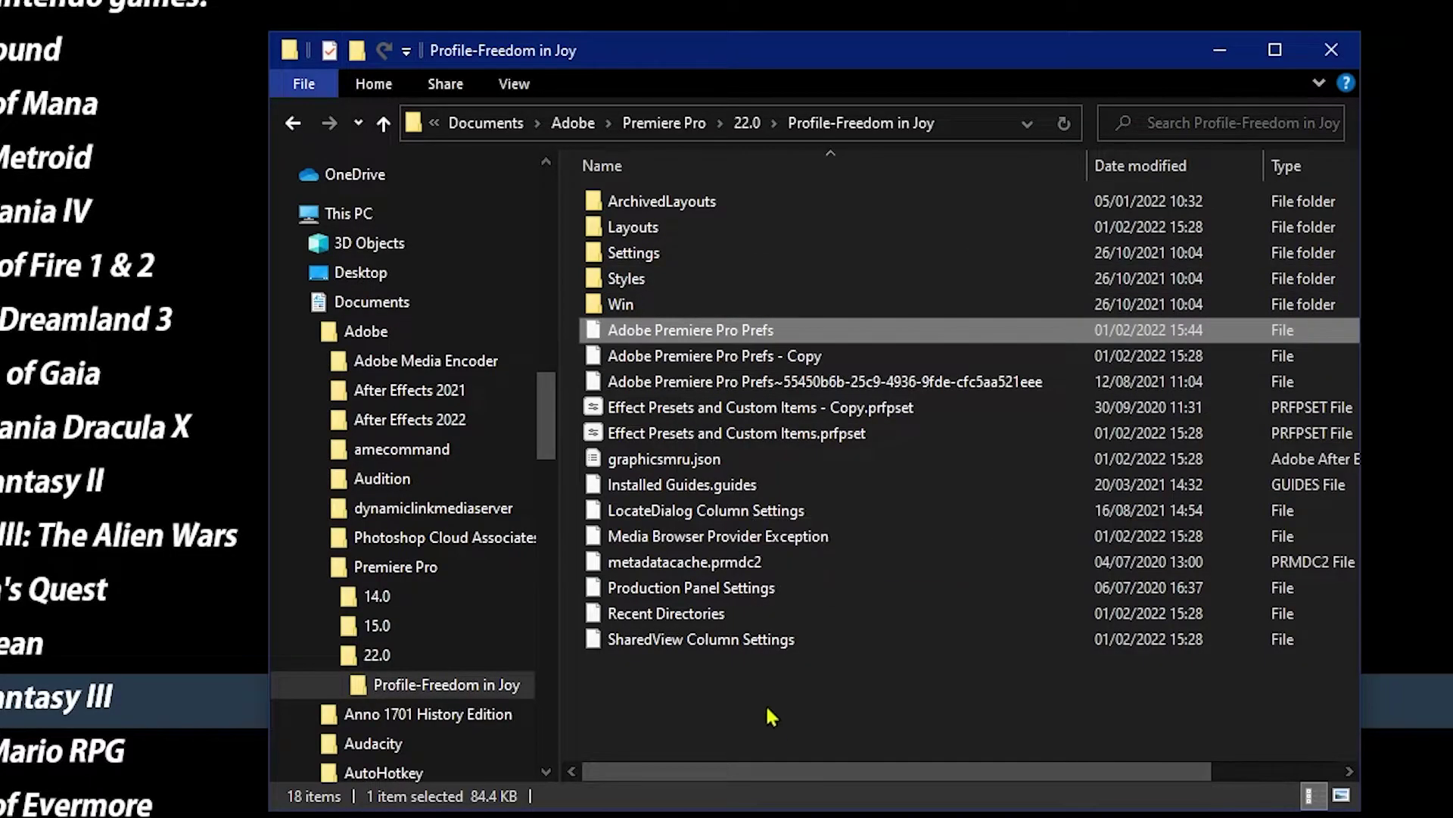
{"action": "left_click", "coordinate": [780, 748]}
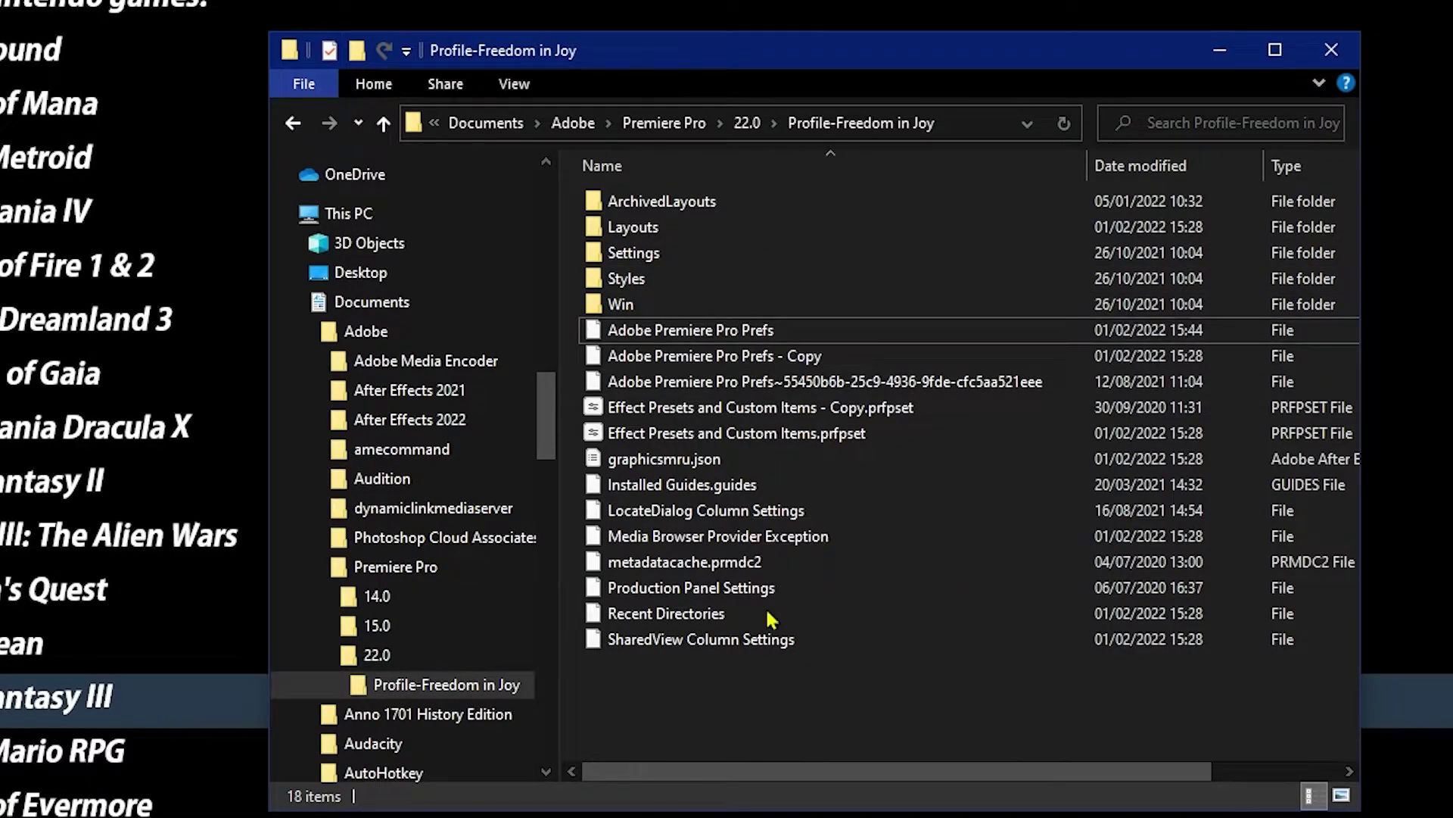
{"action": "left_click", "coordinate": [773, 336]}
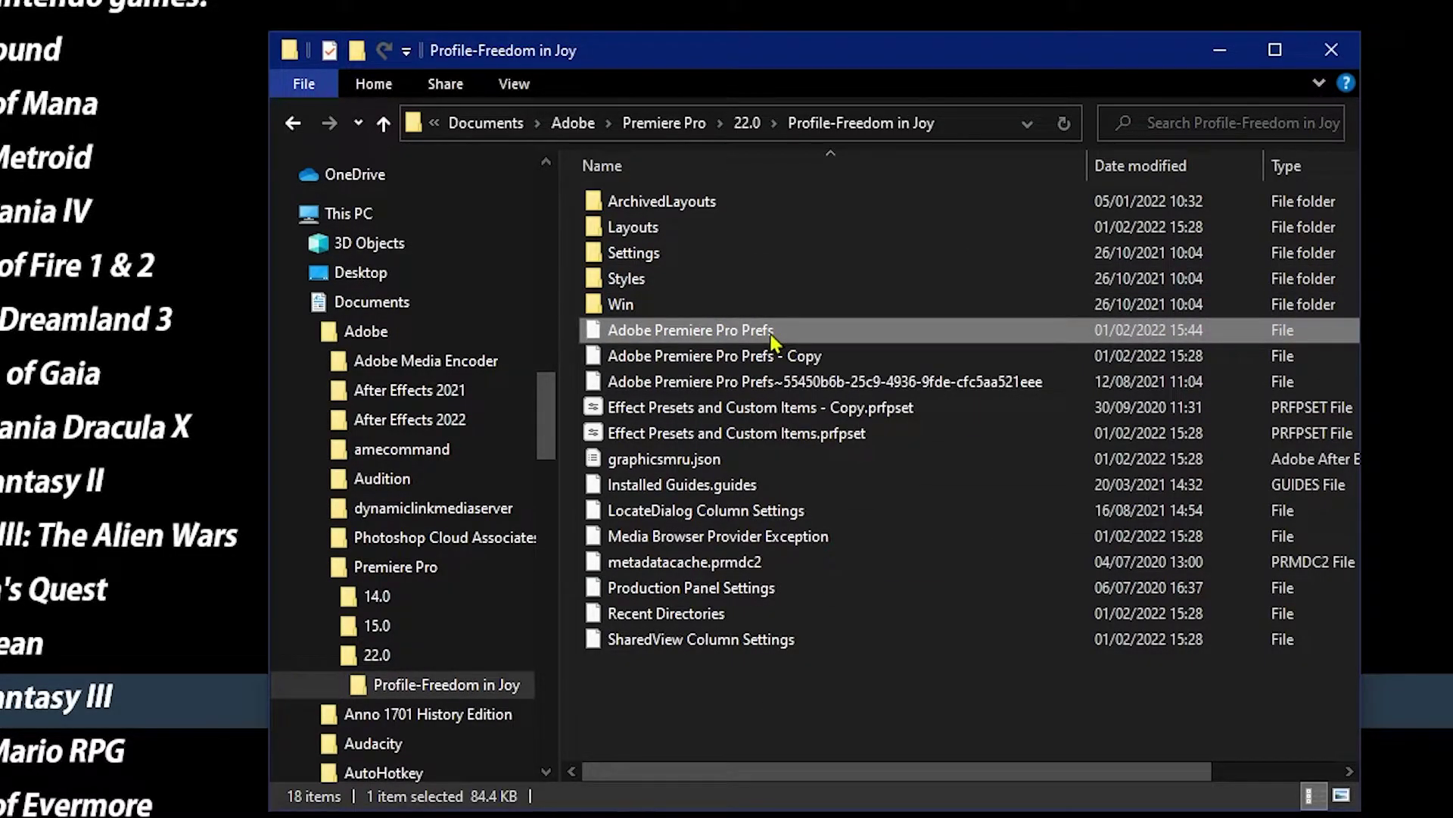
{"action": "left_click", "coordinate": [773, 339]}
{"action": "type", "text": "- "}
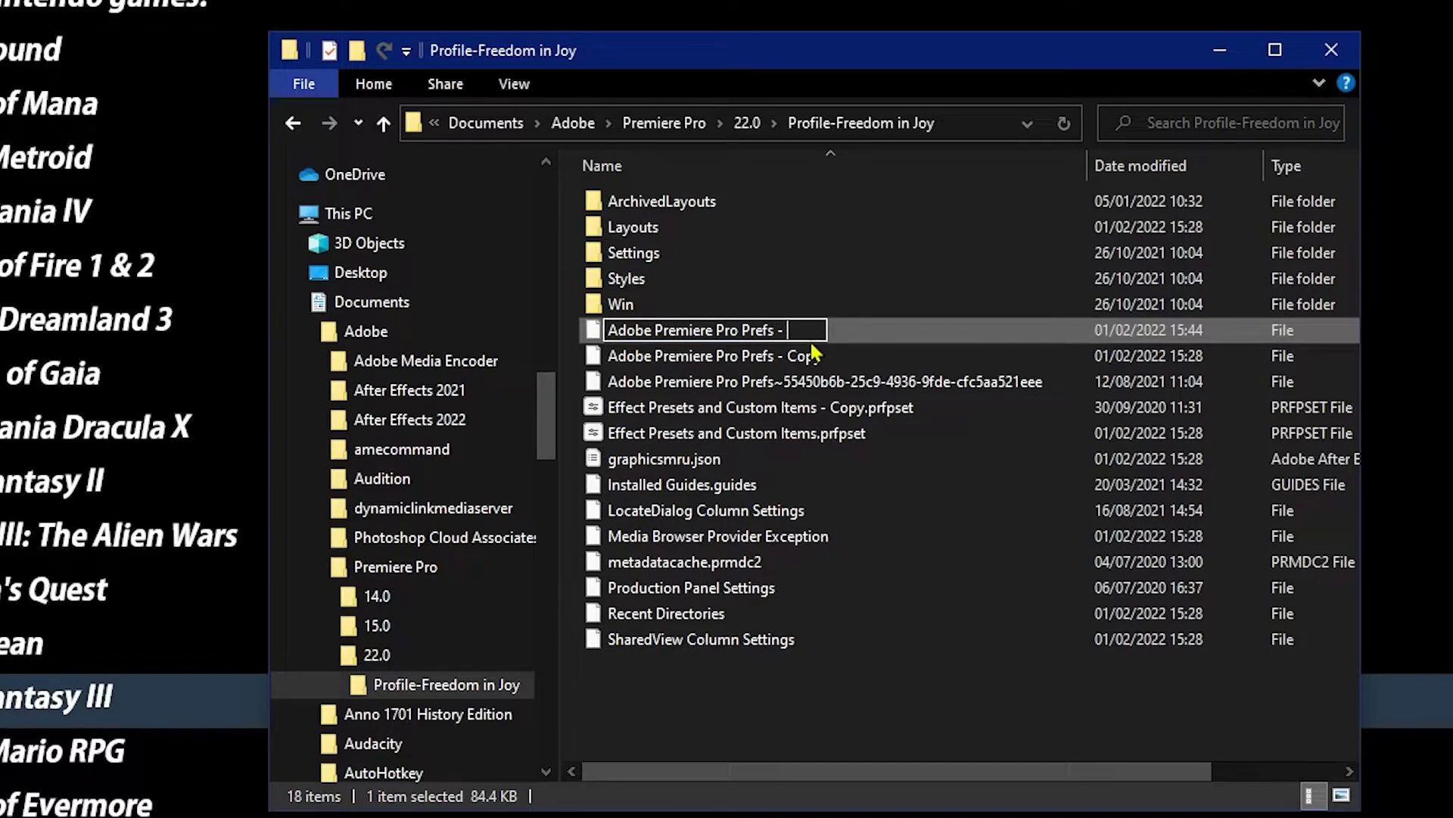
{"action": "type", "text": "Clea"}
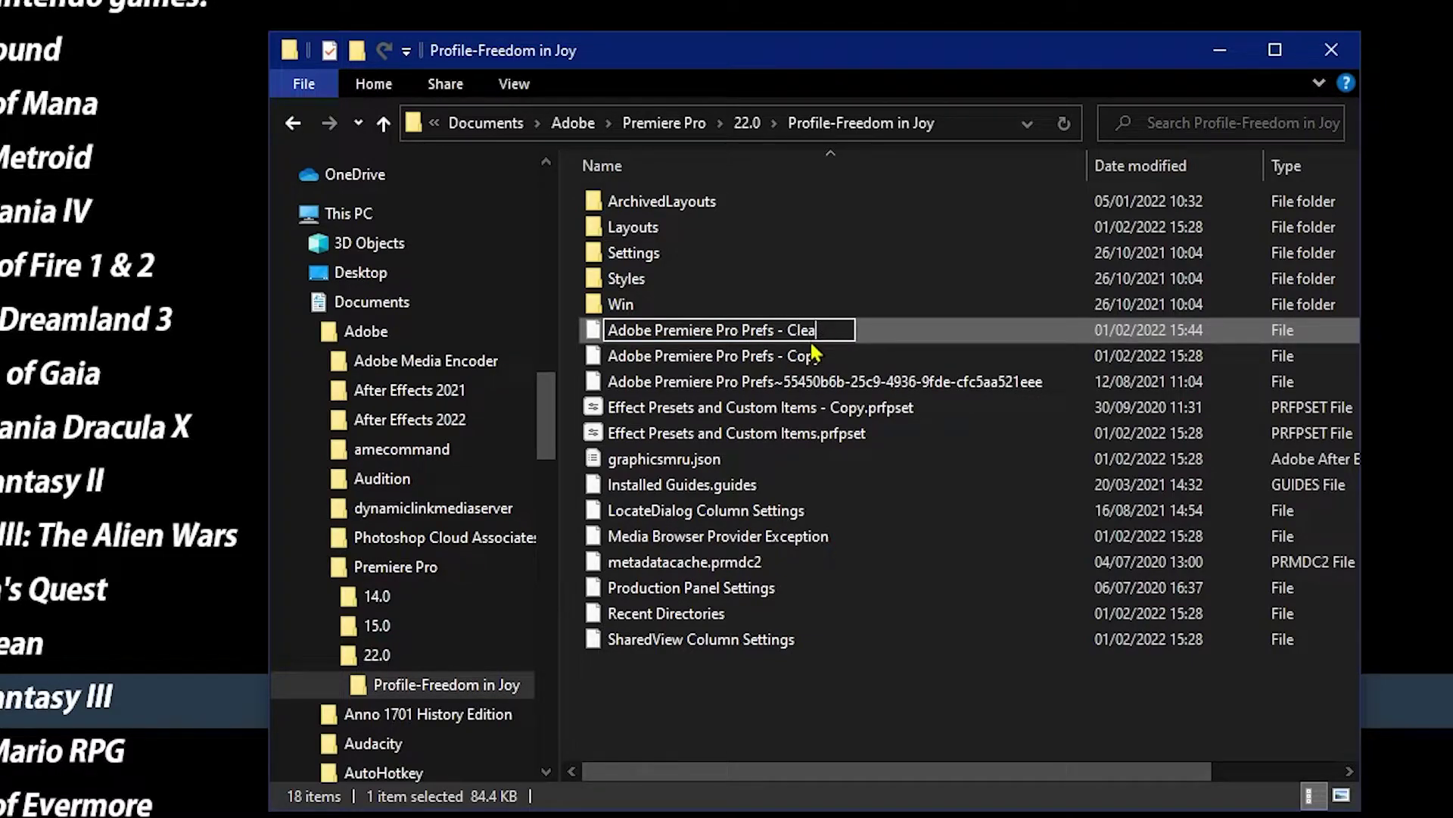
{"action": "type", "text": "n"}
{"action": "left_click", "coordinate": [816, 355]}
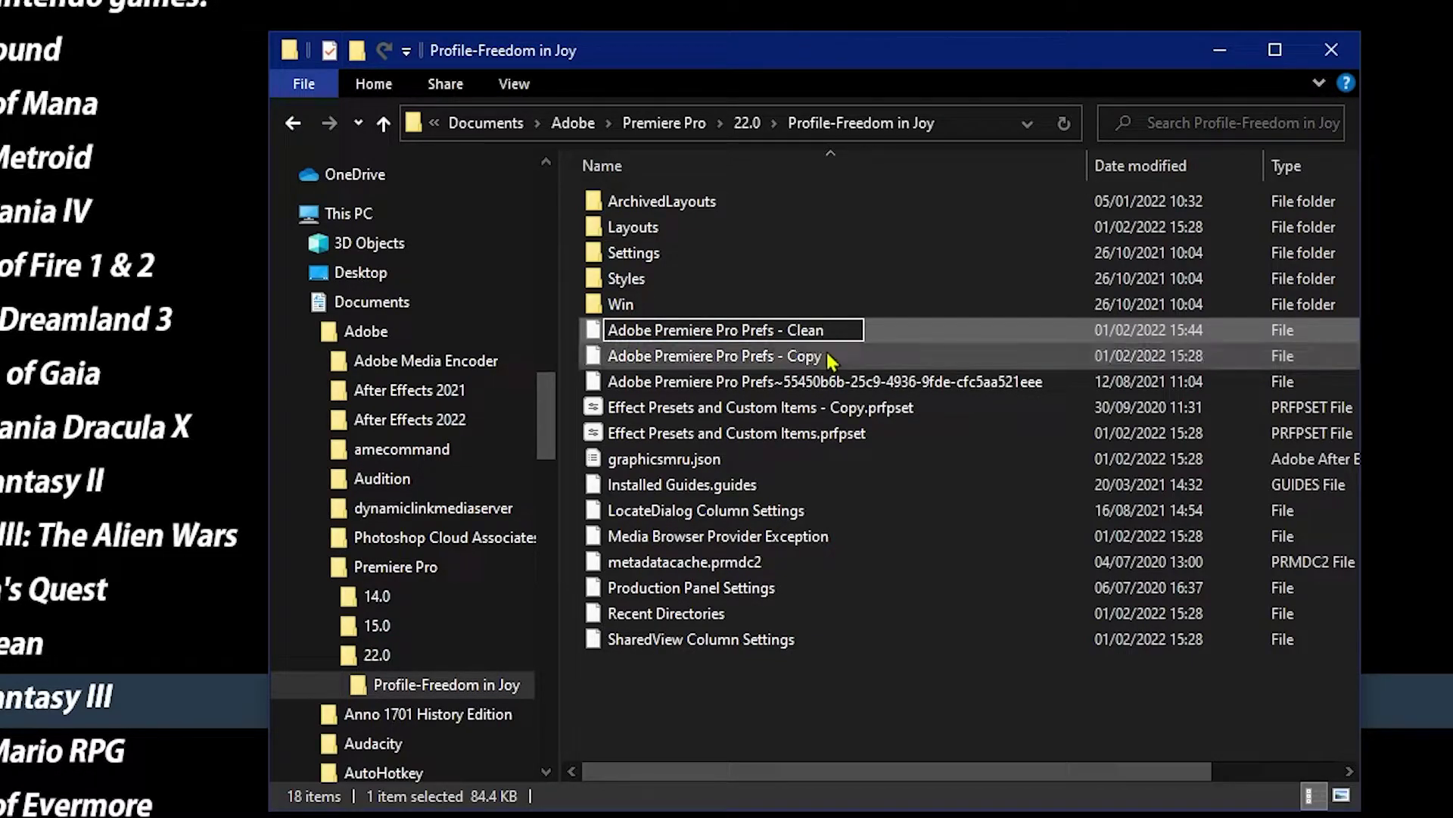
Restore the backup by renaming 'Adobe Premiere Pro Prefs - Copy' to 'Adobe Premiere Pro Prefs'
{"action": "left_click", "coordinate": [783, 358]}
{"action": "left_click_drag", "start_coordinate": [824, 356], "coordinate": [779, 356]}
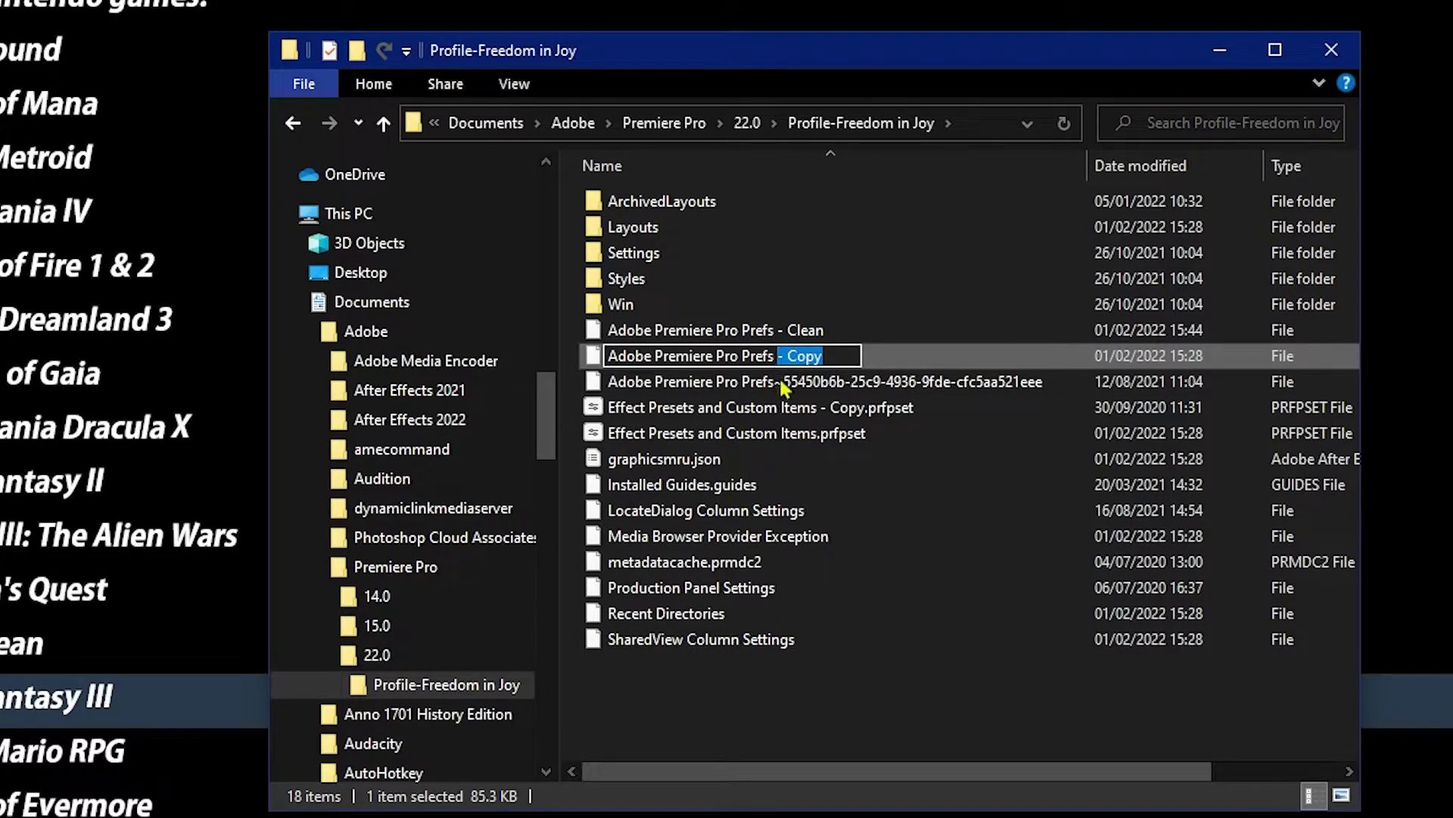
{"action": "key", "text": "BackSpace"}
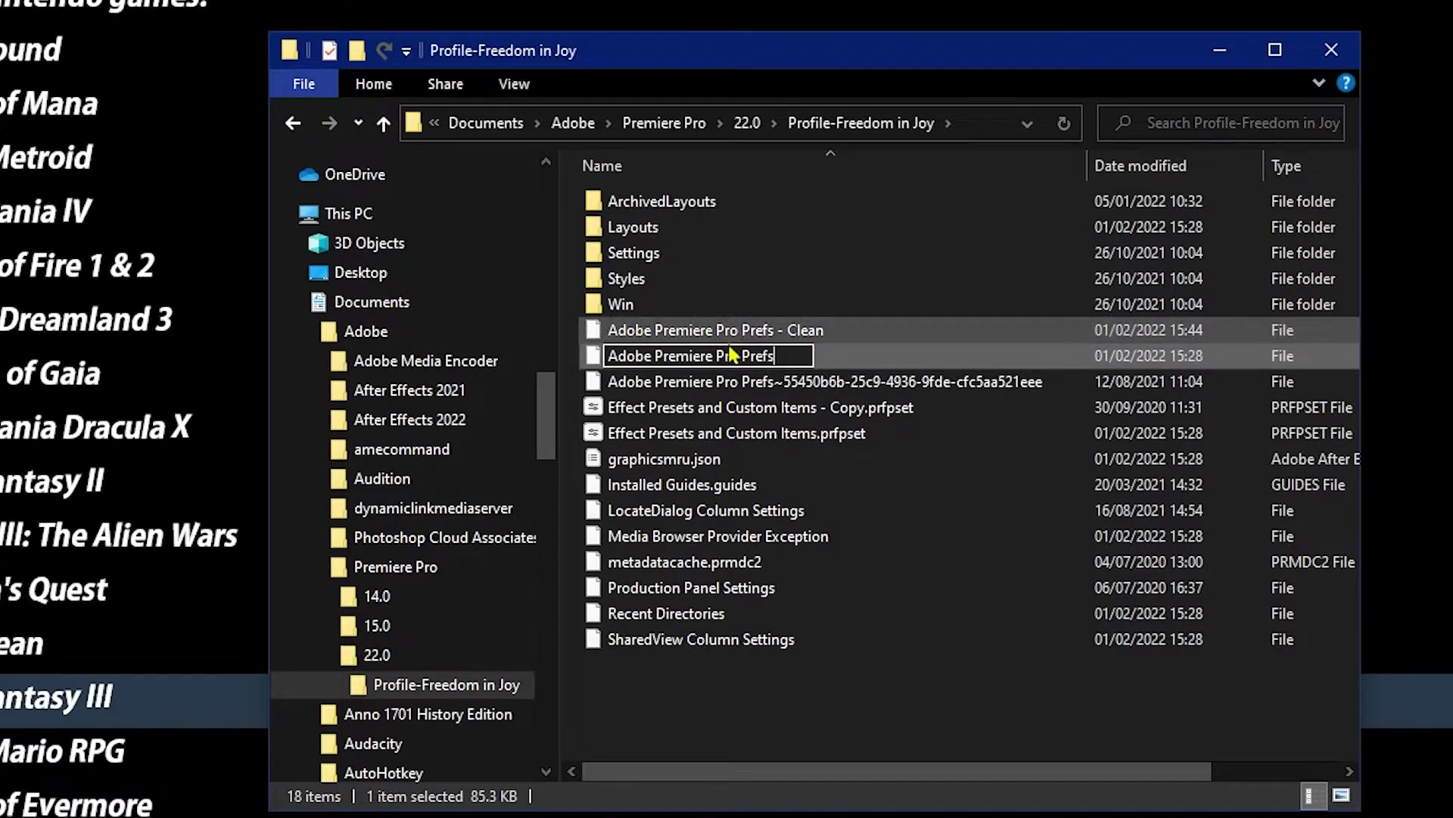
{"action": "left_click", "coordinate": [786, 669]}
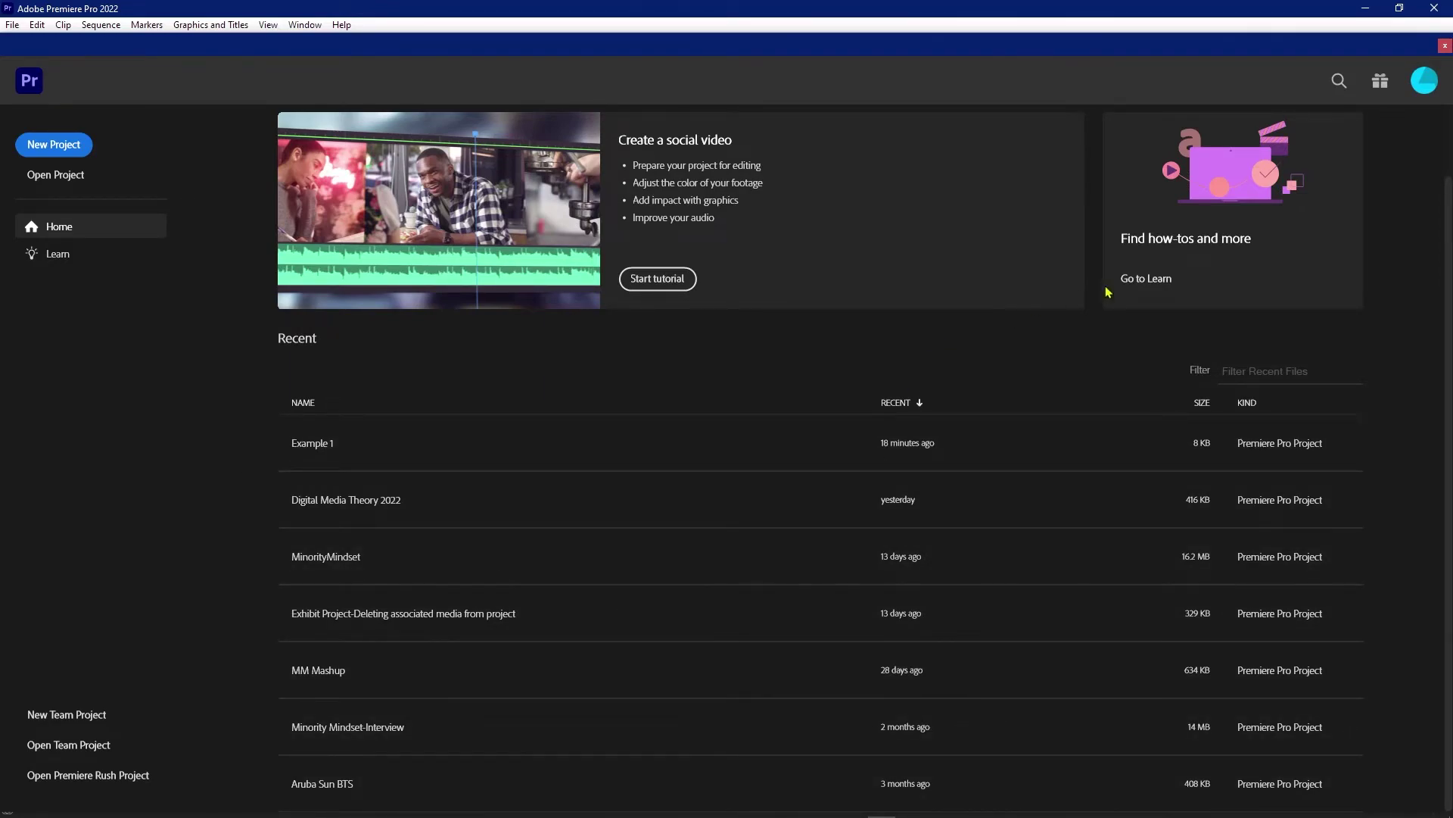
Close Premiere Pro and rename the prefs with recent projects to 'Adobe Premiere Pro Prefs 1'
{"action": "left_click", "coordinate": [1434, 7]}
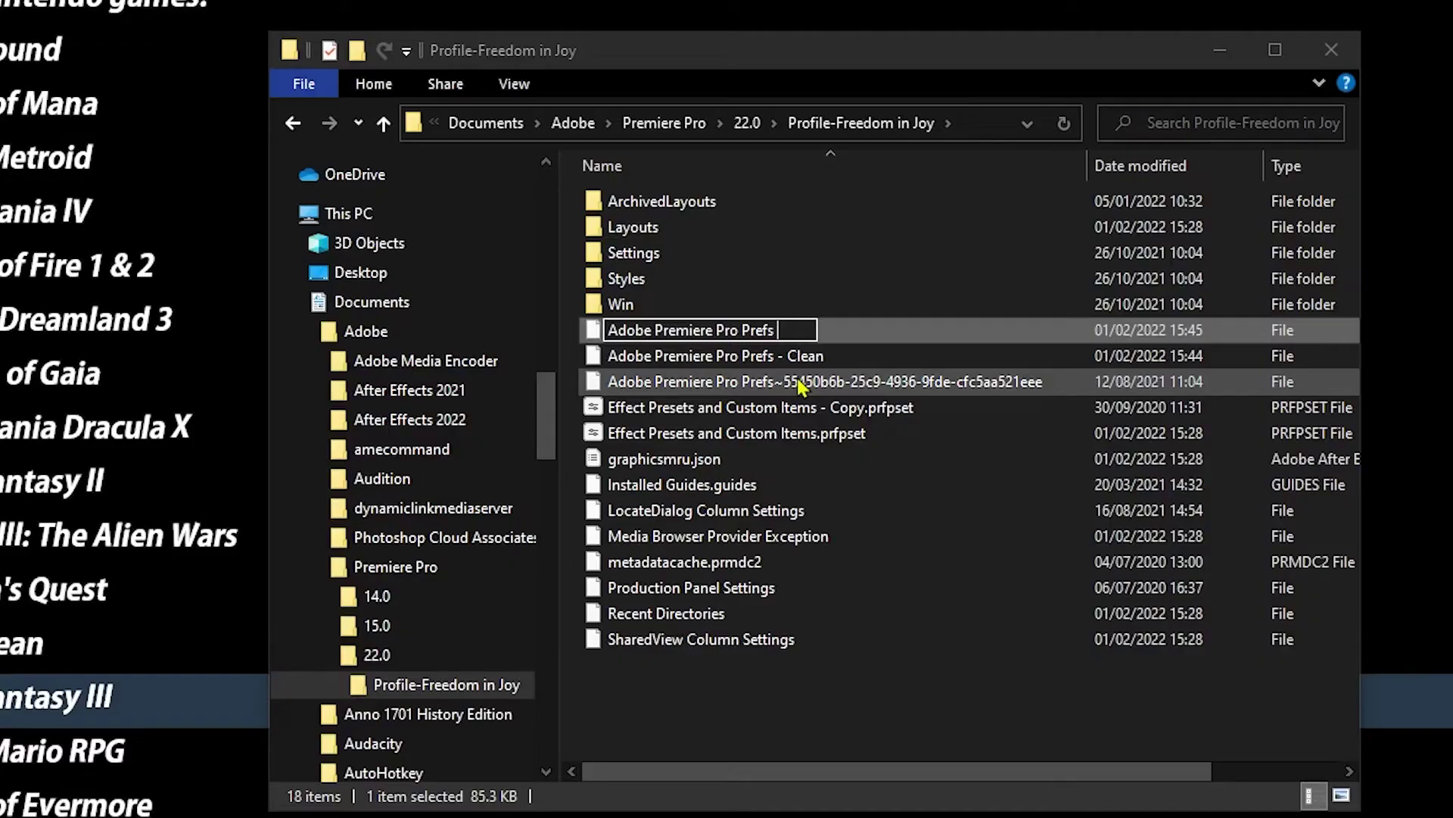
{"action": "type", "text": "1"}
{"action": "key", "text": "Return"}
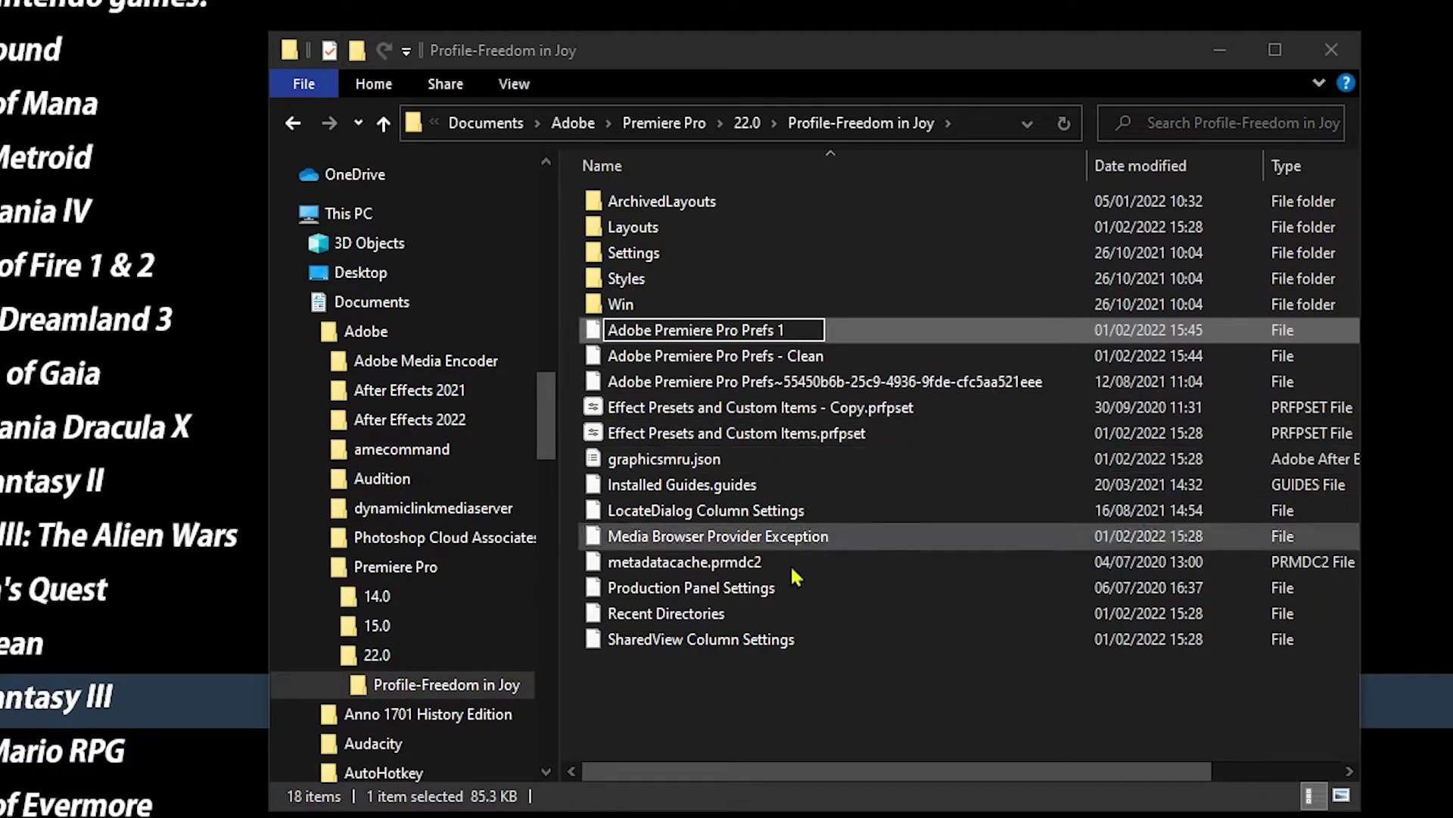
Rename 'Adobe Premiere Pro Prefs - Clean' back to 'Adobe Premiere Pro Prefs'
{"action": "left_click", "coordinate": [818, 333]}
{"action": "key", "text": "F2"}
{"action": "double_click", "coordinate": [838, 329]}
{"action": "key", "text": "BackSpace"}
{"action": "key", "text": "BackSpace"}
{"action": "key", "text": "BackSpace"}
{"action": "key", "text": "BackSpace"}
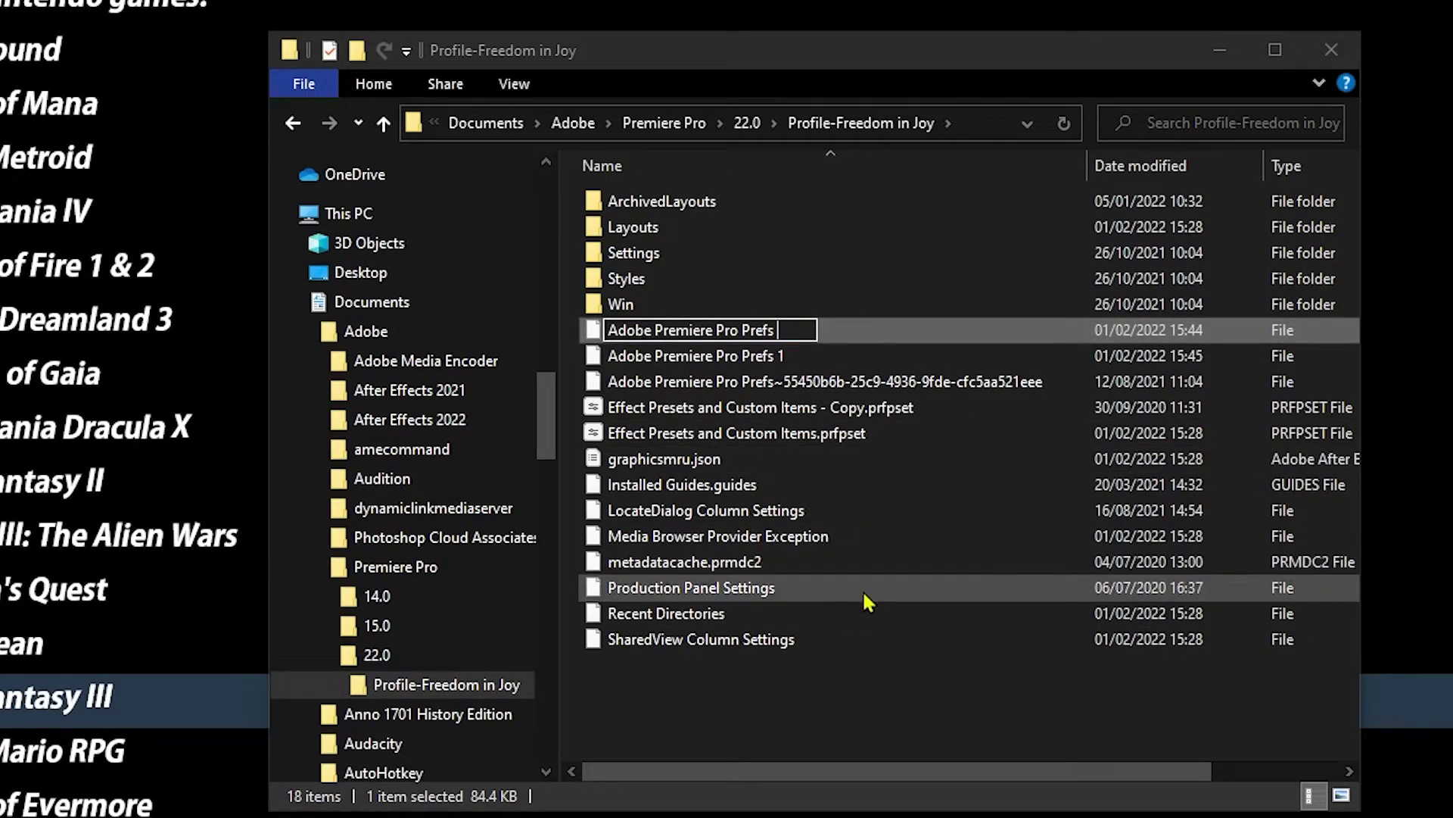
{"action": "key", "text": "Return"}
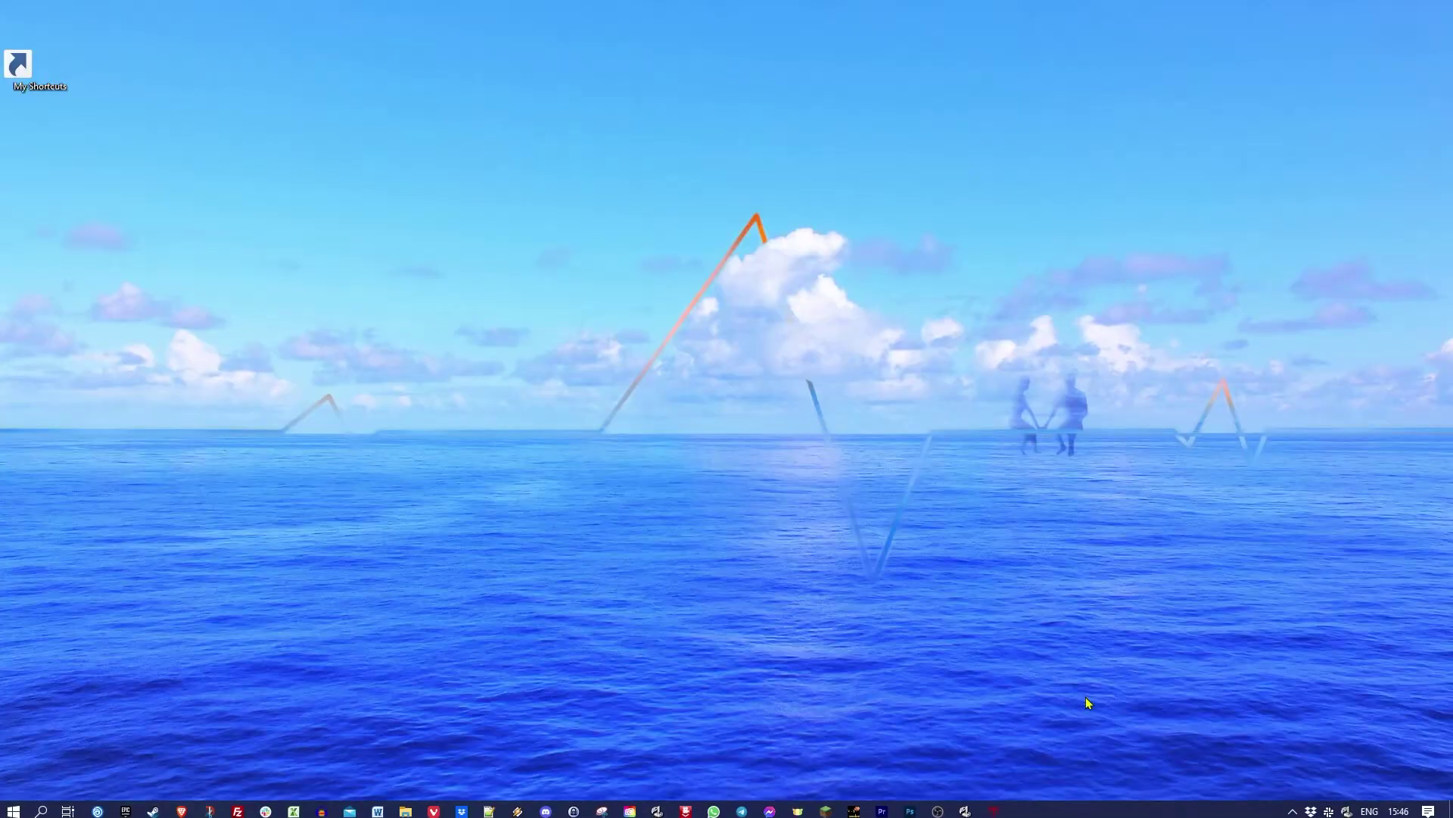
Launch Premiere Pro from the taskbar to check that its Recent list is empty
{"action": "left_click", "coordinate": [882, 807]}
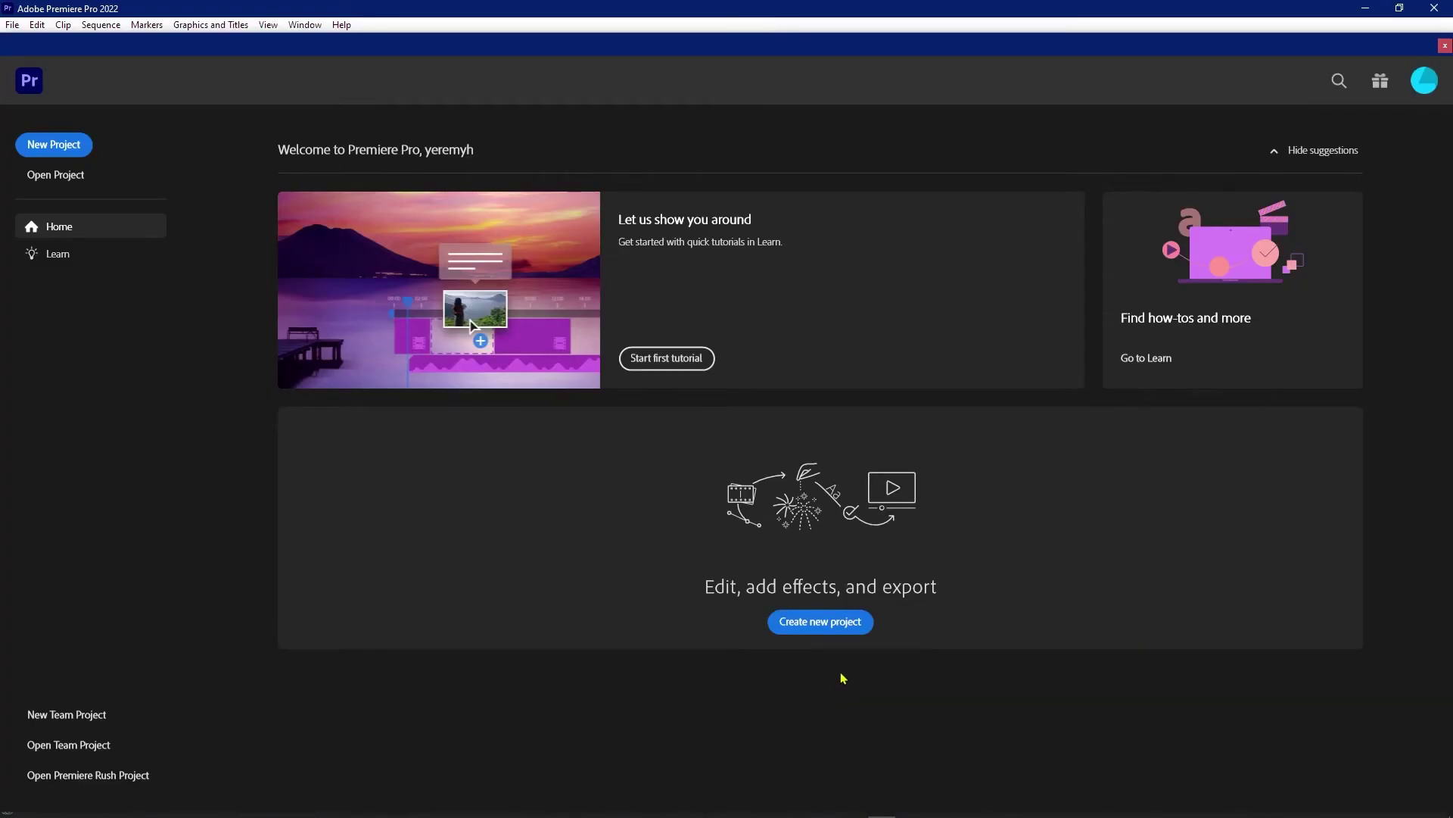